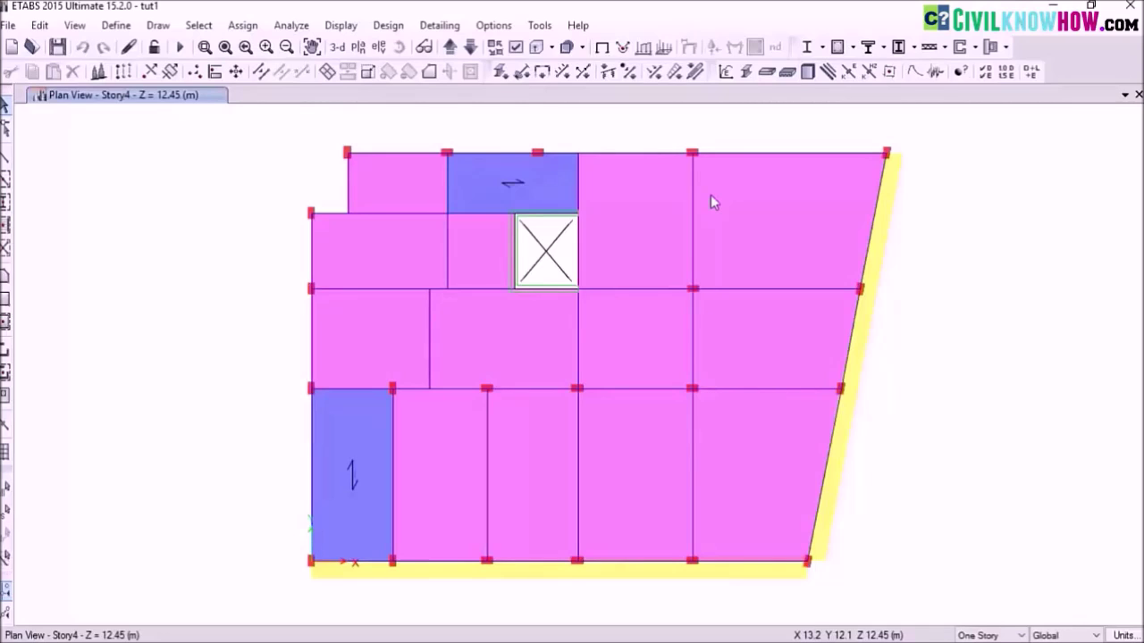
# Switch edits to Similar Stories and select the pink slab panels and both yellow edge strips
pyautogui.click(1019, 635)
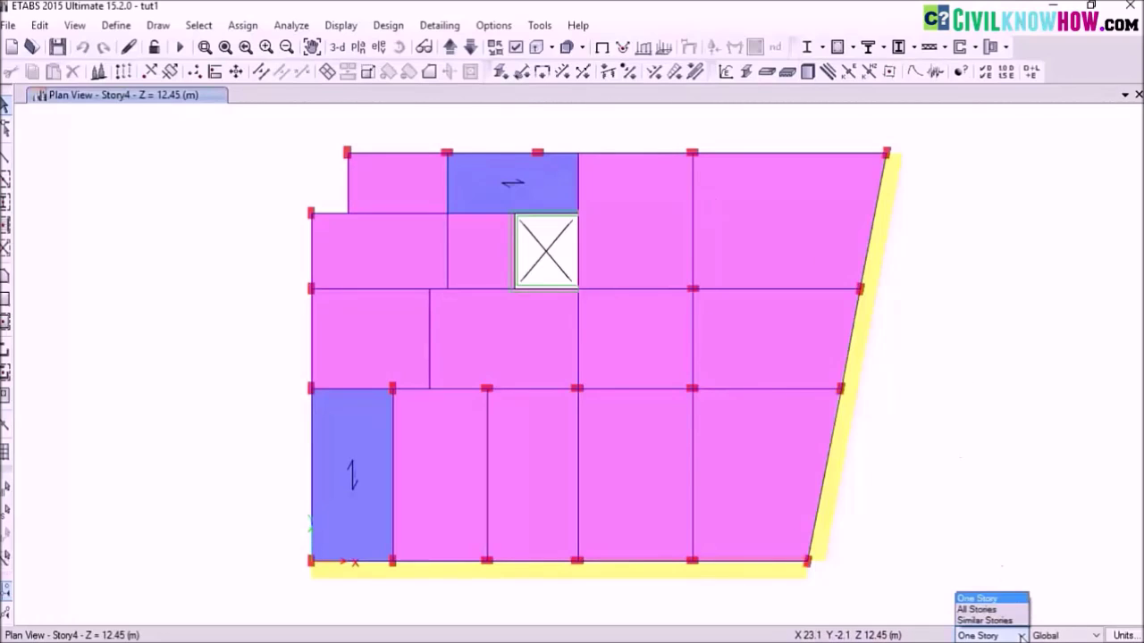
pyautogui.click(1017, 620)
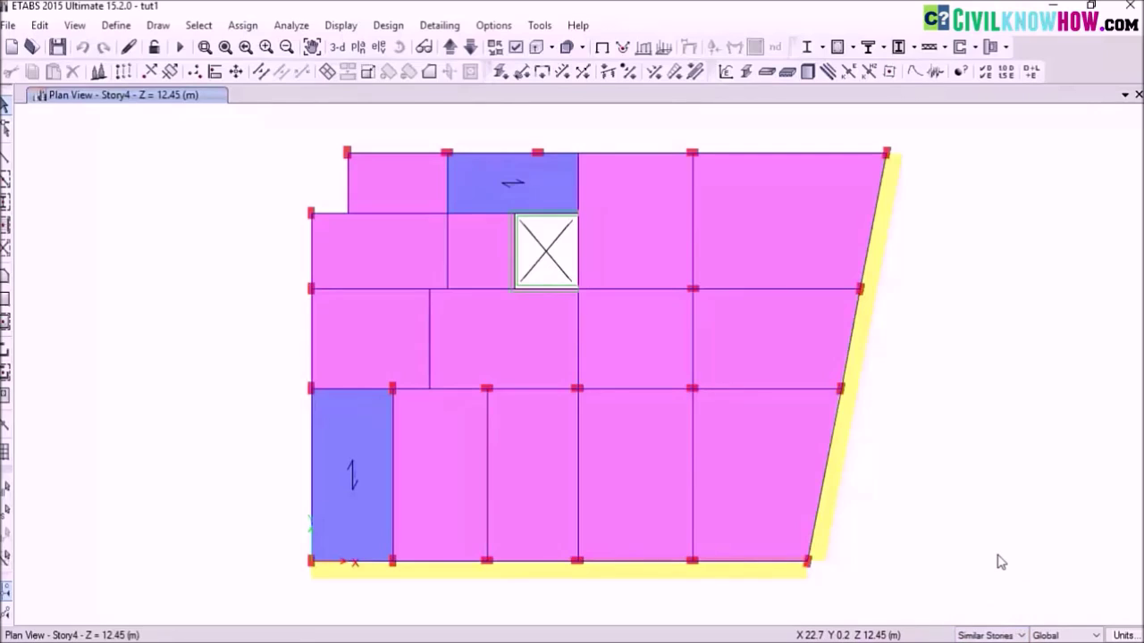
pyautogui.click(405, 186)
pyautogui.click(365, 265)
pyautogui.click(370, 331)
pyautogui.click(485, 324)
pyautogui.click(447, 465)
pyautogui.click(525, 451)
pyautogui.click(627, 438)
pyautogui.click(629, 369)
pyautogui.click(649, 242)
pyautogui.click(741, 236)
pyautogui.click(753, 313)
pyautogui.click(755, 320)
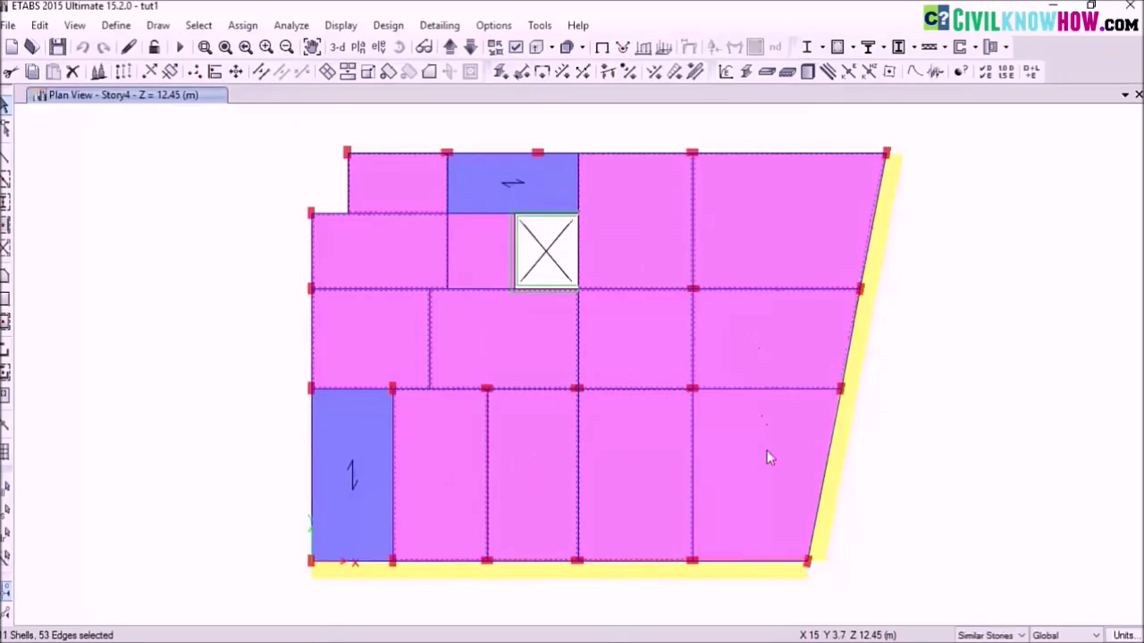
pyautogui.click(856, 365)
pyautogui.click(608, 575)
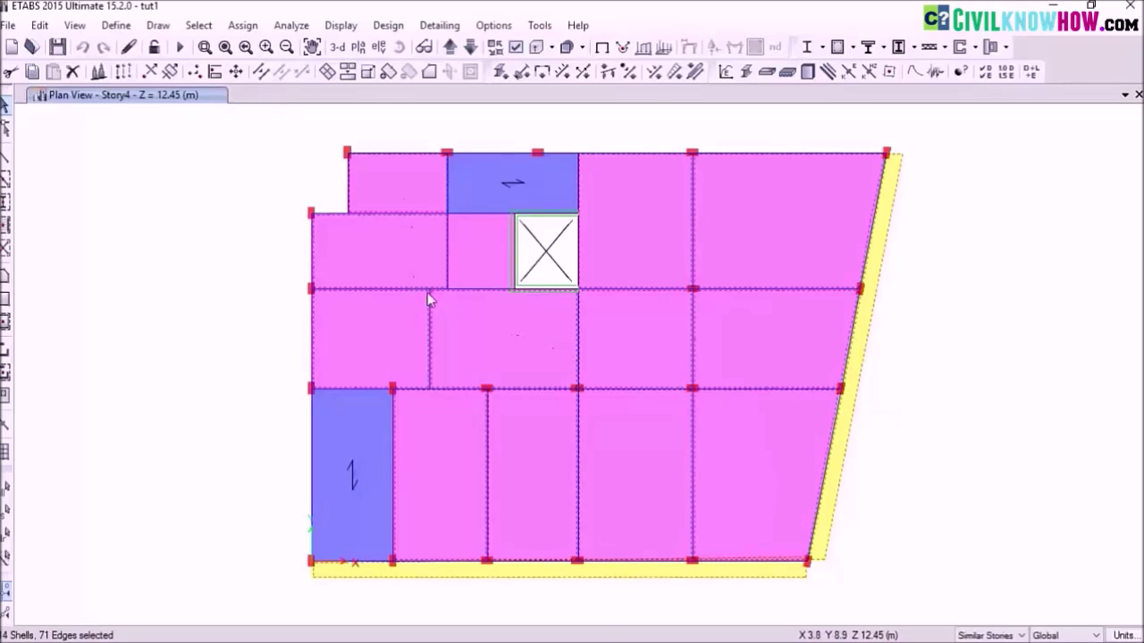
# Assign a uniform 1.5 kN/m² Dead shell load to the selected slabs and strips
pyautogui.click(242, 25)
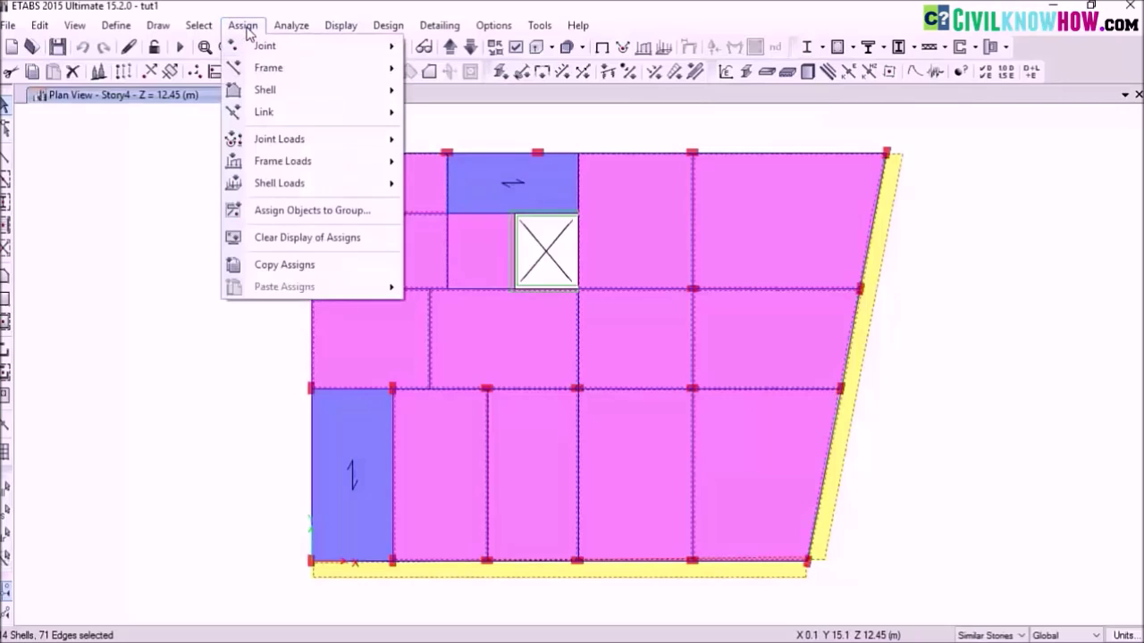
pyautogui.moveTo(297, 188)
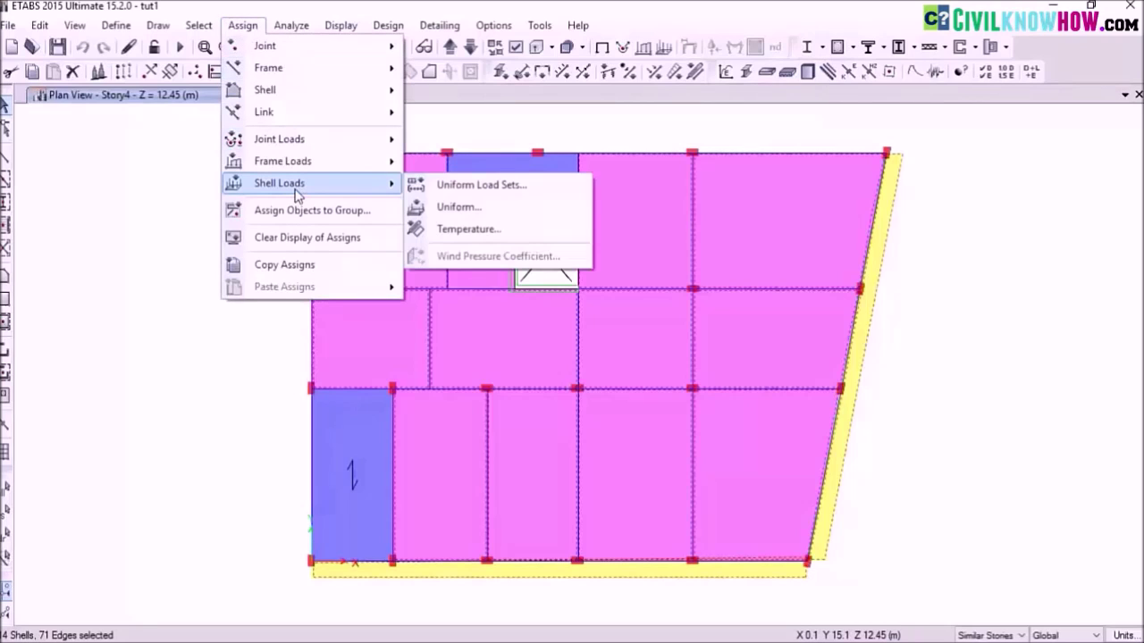
pyautogui.click(462, 212)
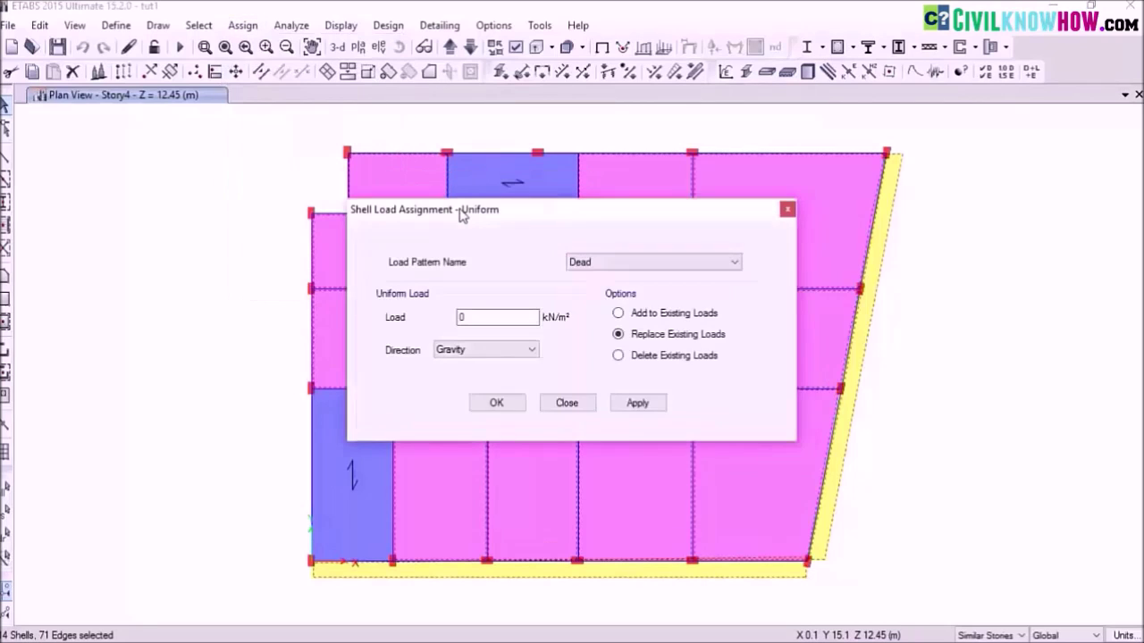
pyautogui.doubleClick(476, 319)
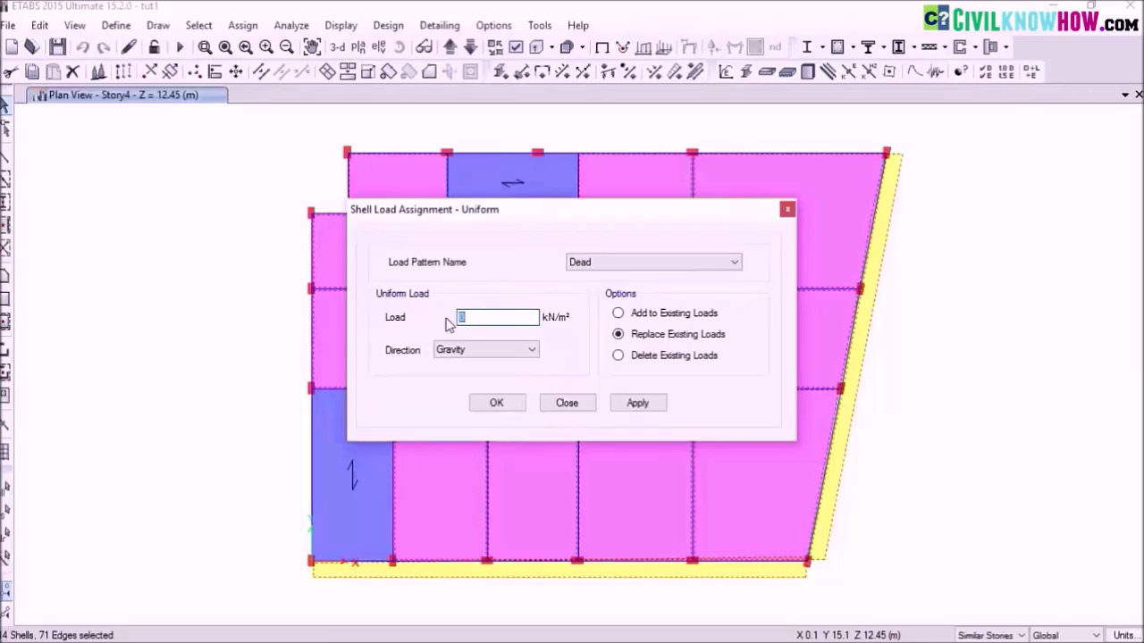
pyautogui.write('1.5')
pyautogui.click(502, 403)
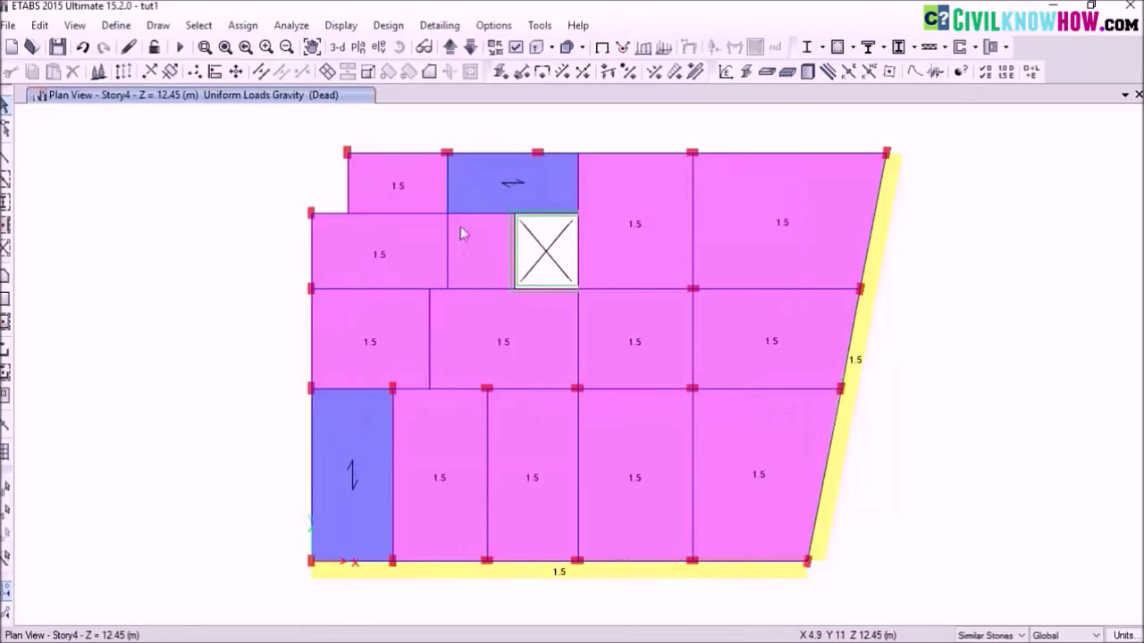
# Give the two blue slab panels a uniform 5 kN/m² Dead load, then move up to Story5
pyautogui.click(473, 186)
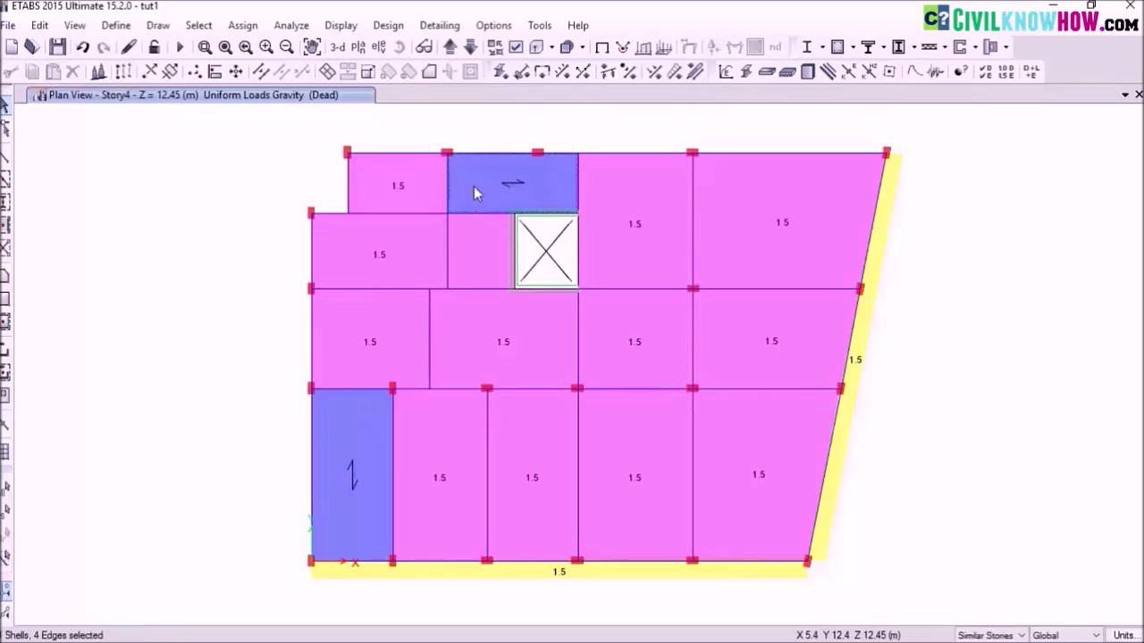
pyautogui.click(342, 459)
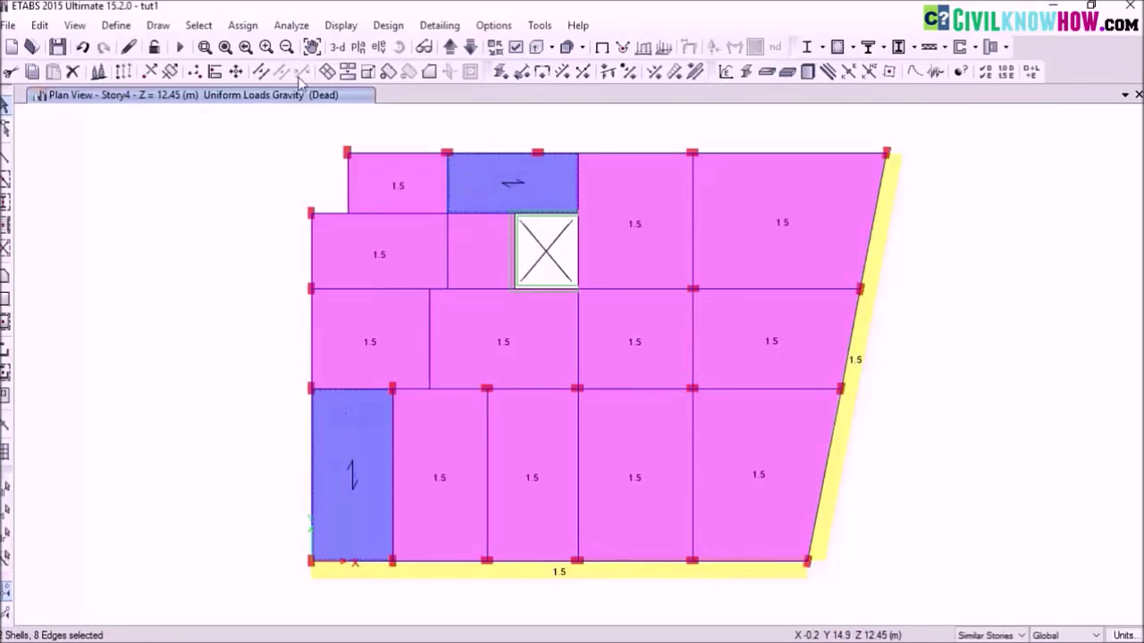
pyautogui.click(242, 25)
pyautogui.moveTo(357, 184)
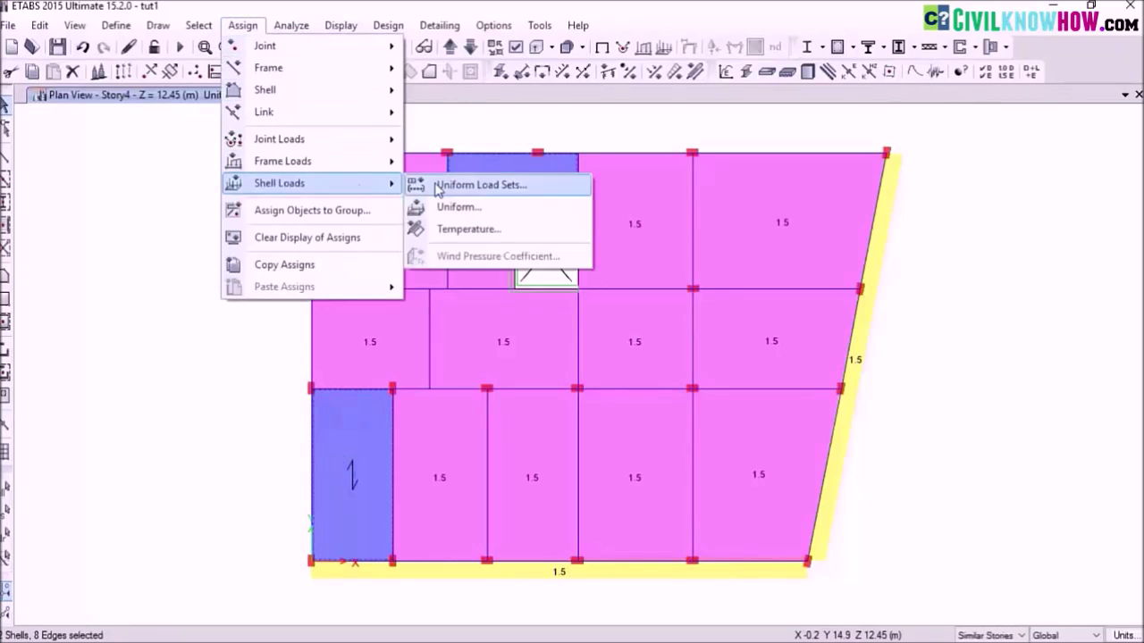
pyautogui.click(459, 205)
pyautogui.moveTo(504, 317); pyautogui.dragTo(444, 325)
pyautogui.write('5')
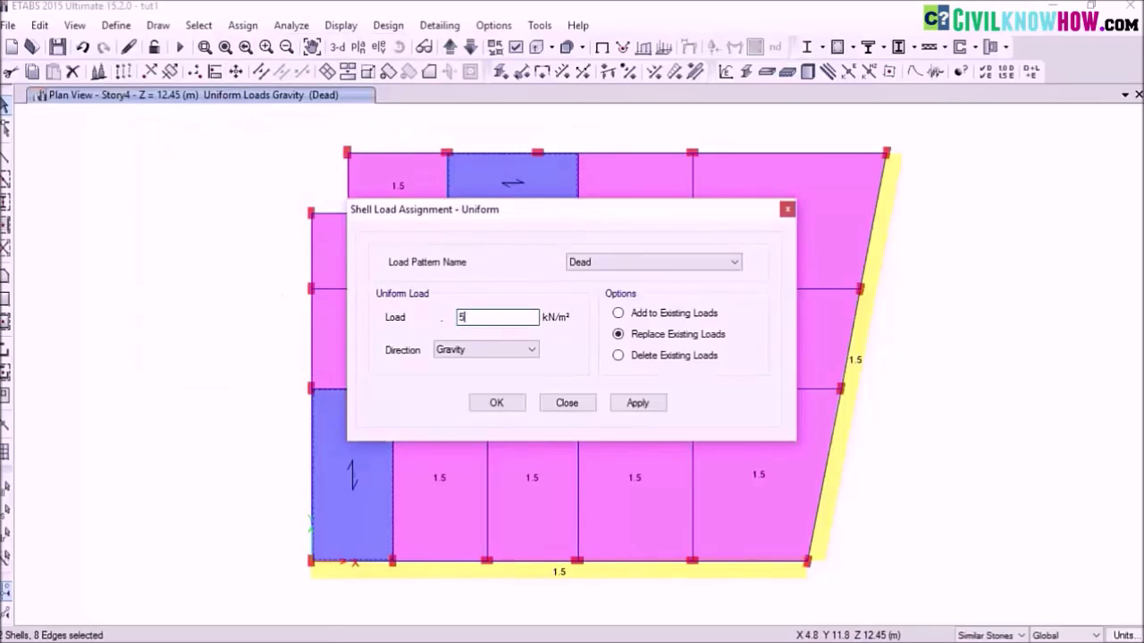
pyautogui.click(511, 403)
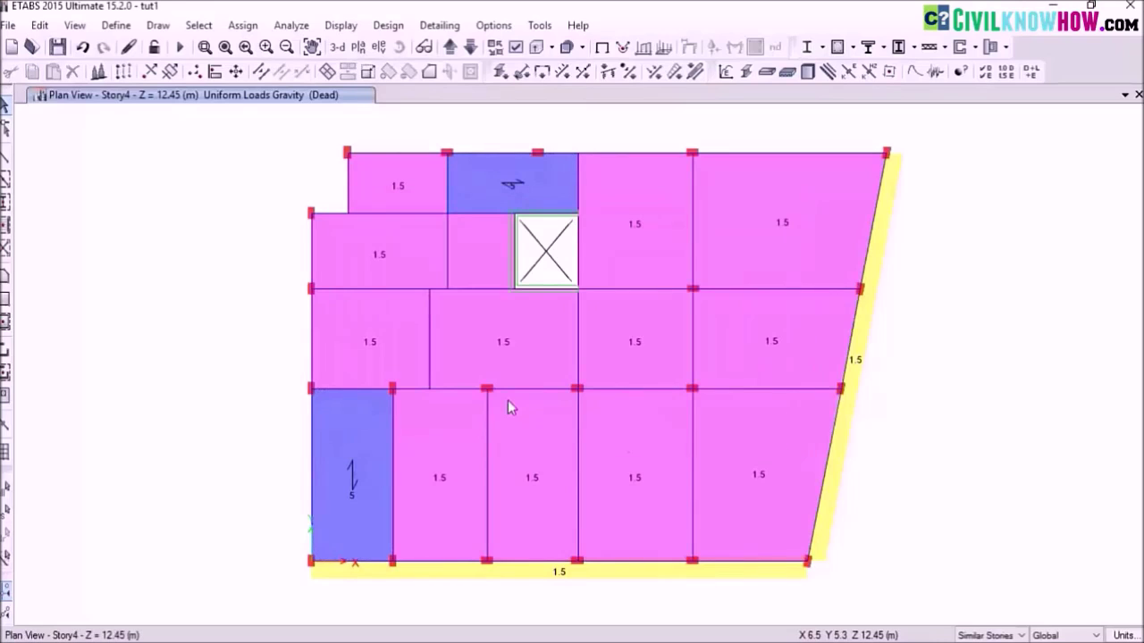
pyautogui.click(451, 48)
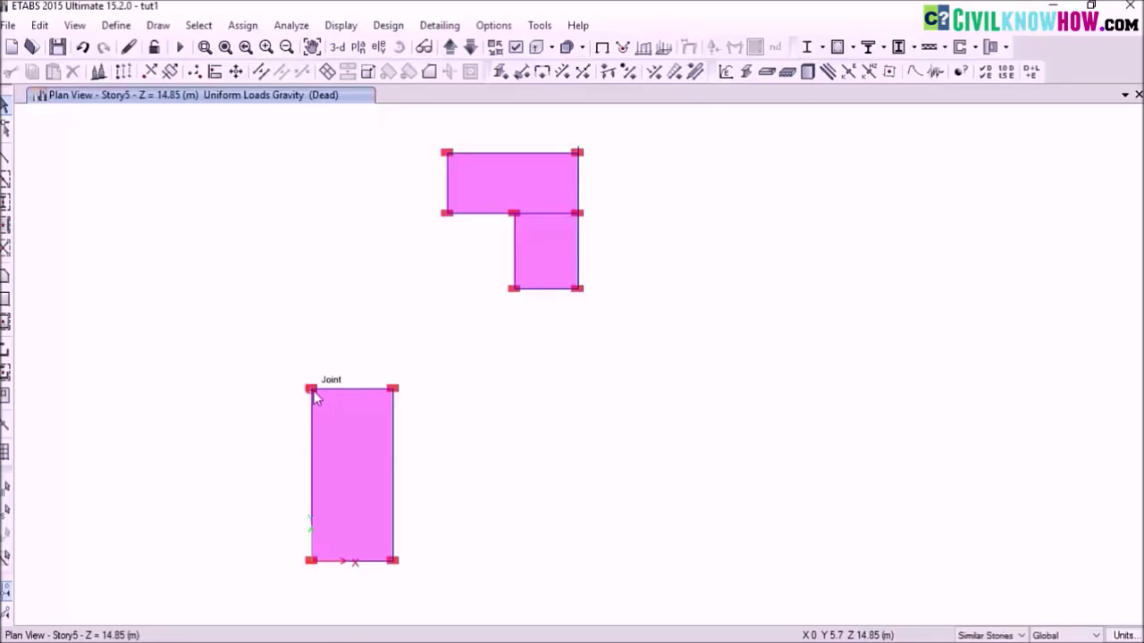
# Limit edits to One Story and select the lower rectangle's four corner joints
pyautogui.click(987, 635)
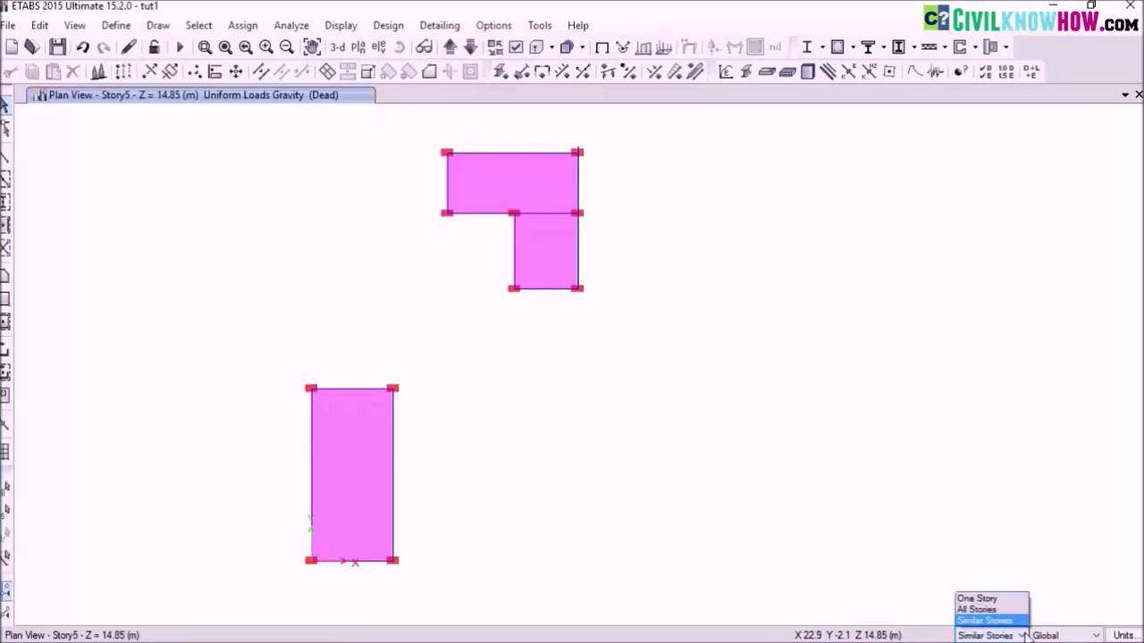
pyautogui.click(989, 598)
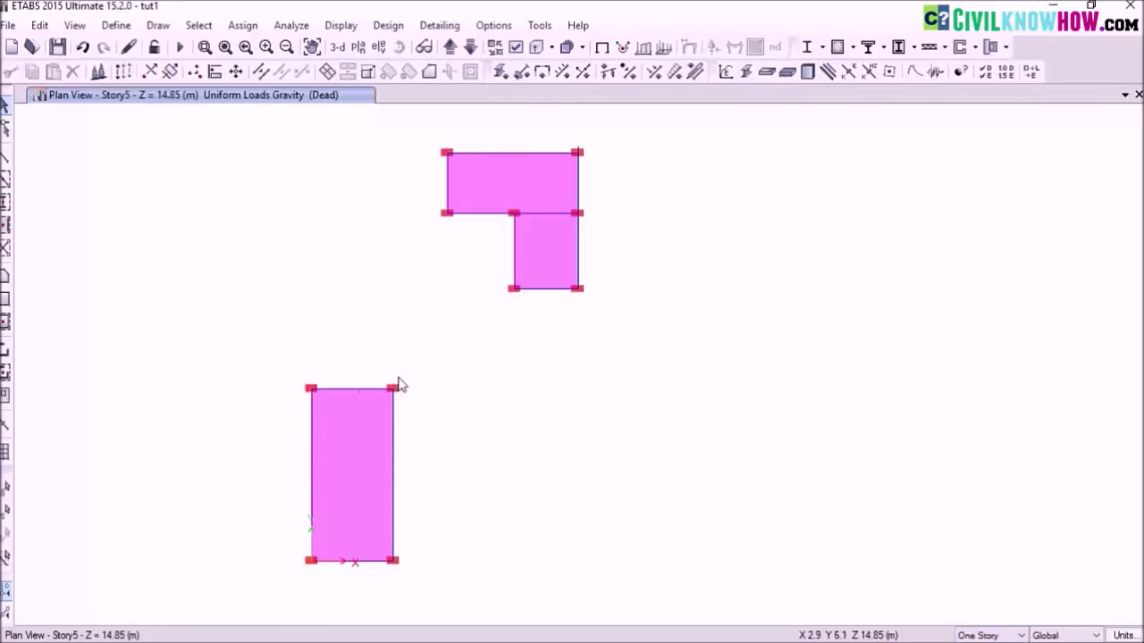
pyautogui.moveTo(285, 358); pyautogui.dragTo(320, 400)
pyautogui.moveTo(383, 365); pyautogui.dragTo(431, 440)
pyautogui.moveTo(286, 529); pyautogui.dragTo(350, 586)
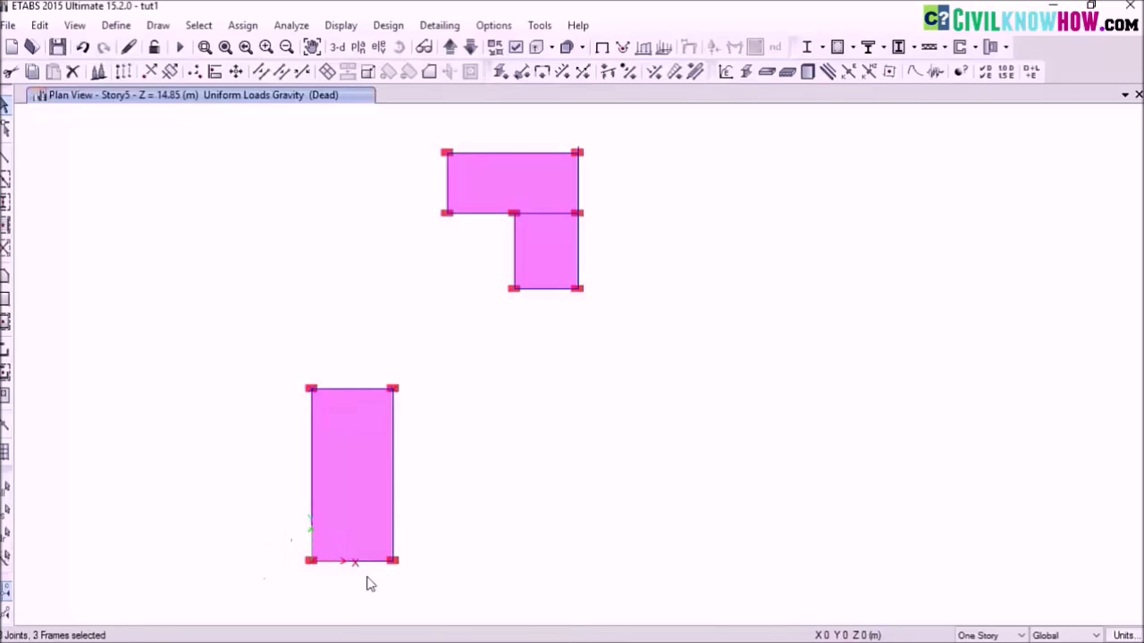
pyautogui.click(393, 559)
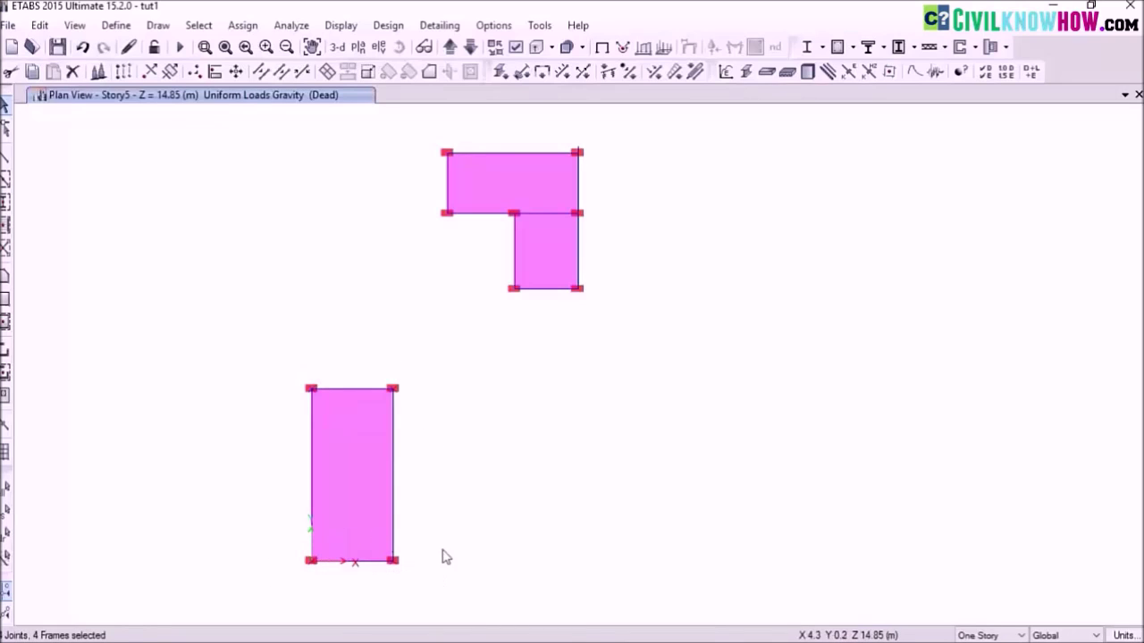
# Assign a Dead joint force of -25 kN in global Z to the four corner joints
pyautogui.click(242, 25)
pyautogui.moveTo(299, 141)
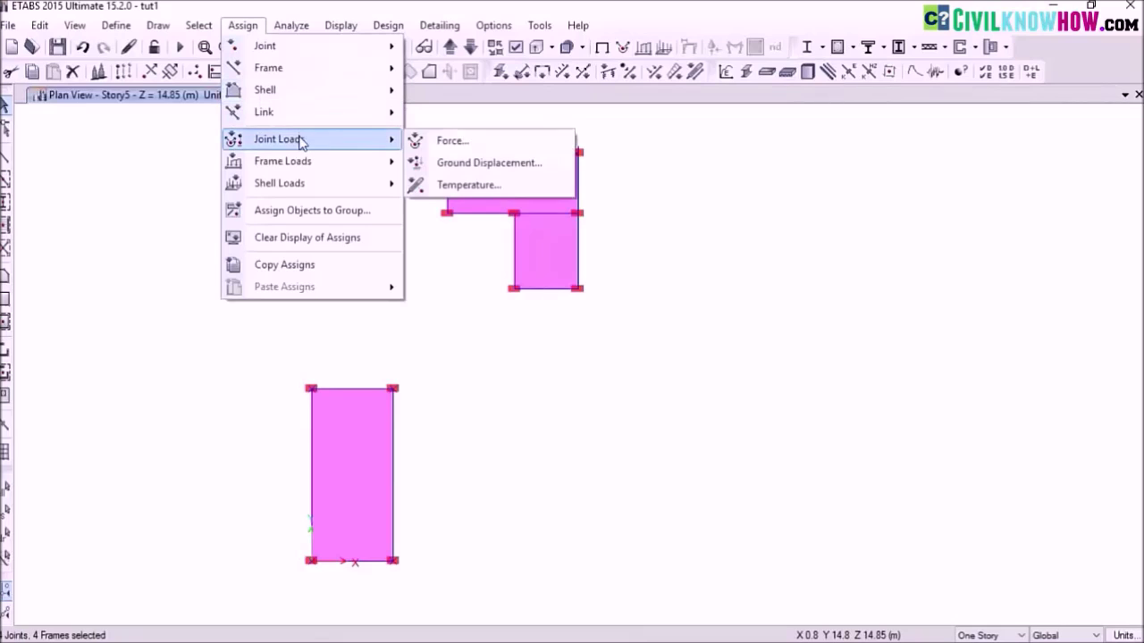
pyautogui.click(451, 141)
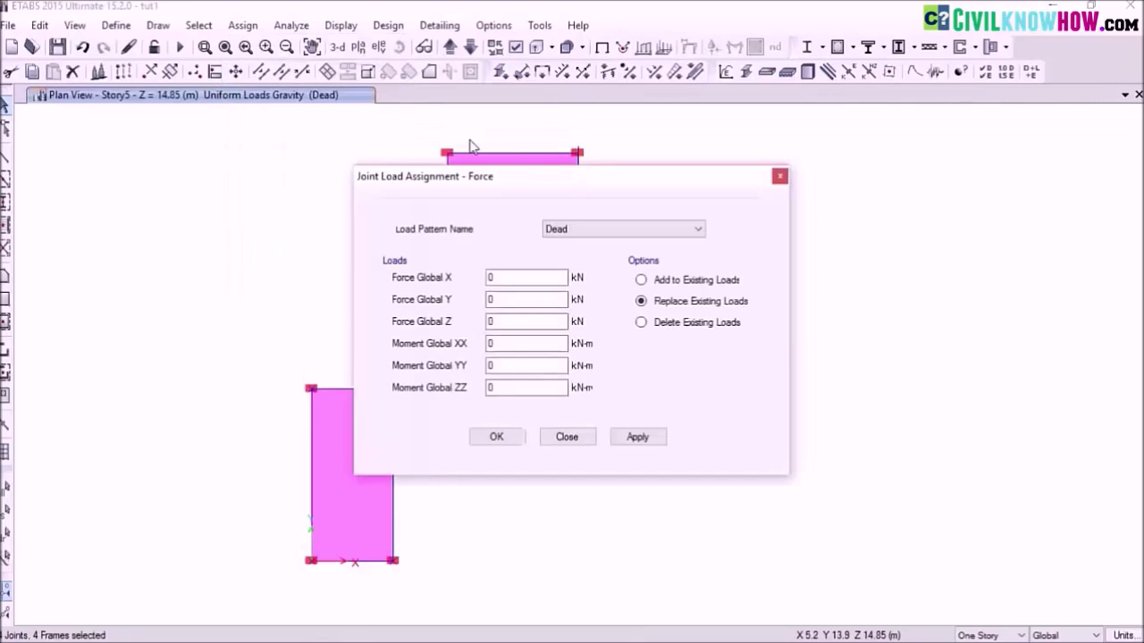
pyautogui.doubleClick(503, 322)
pyautogui.write('-10')
pyautogui.press('BackSpace')
pyautogui.press('BackSpace')
pyautogui.write('25')
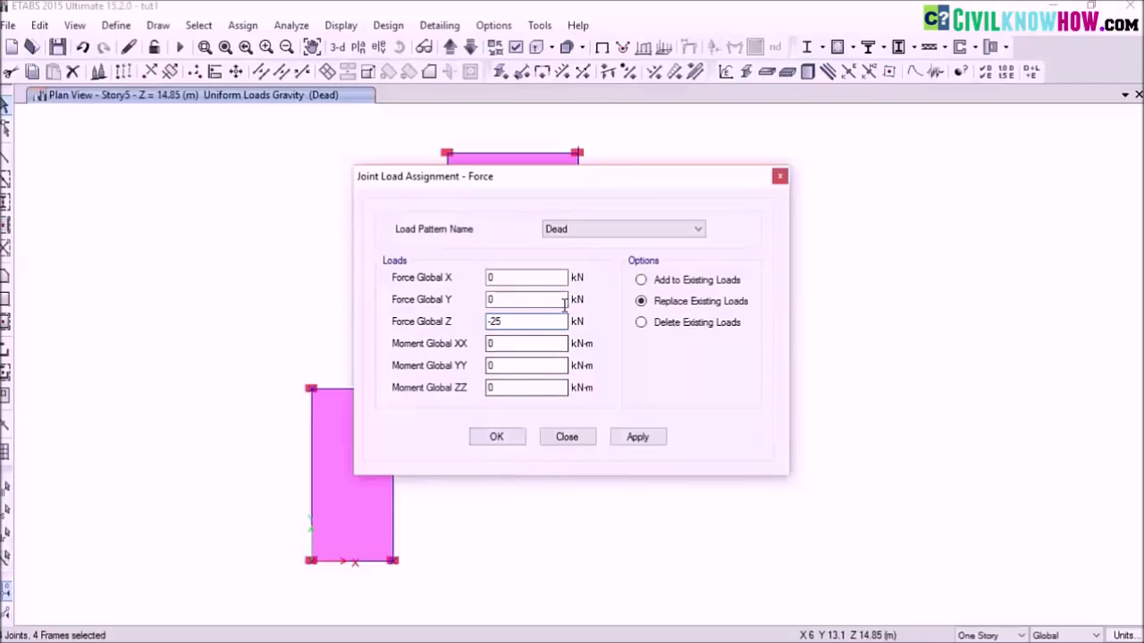
pyautogui.click(506, 441)
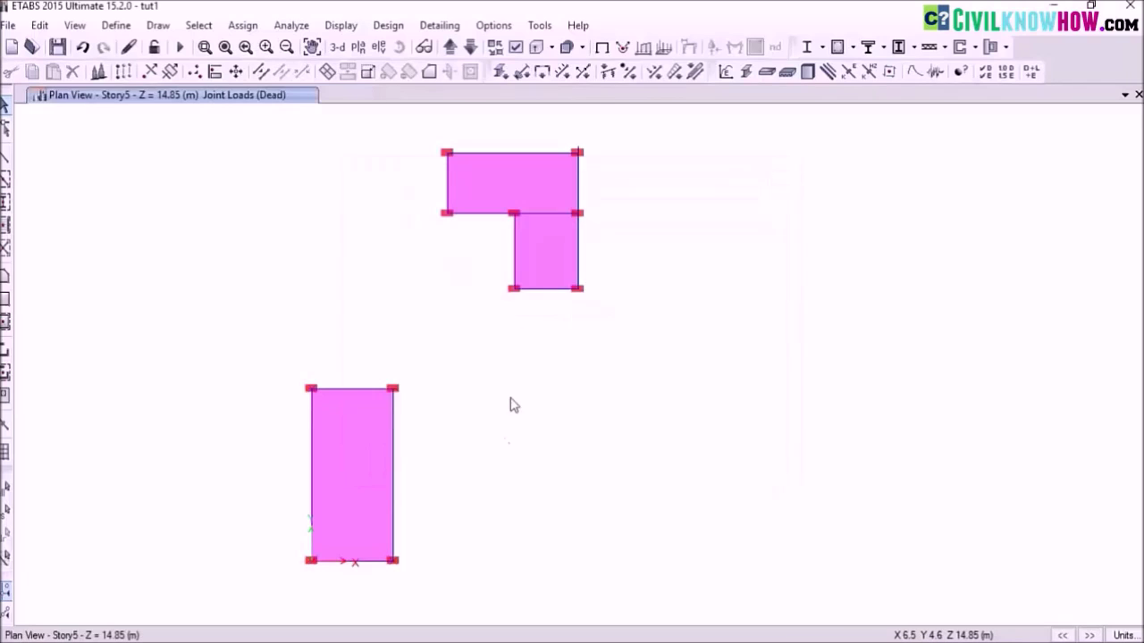
pyautogui.click(337, 49)
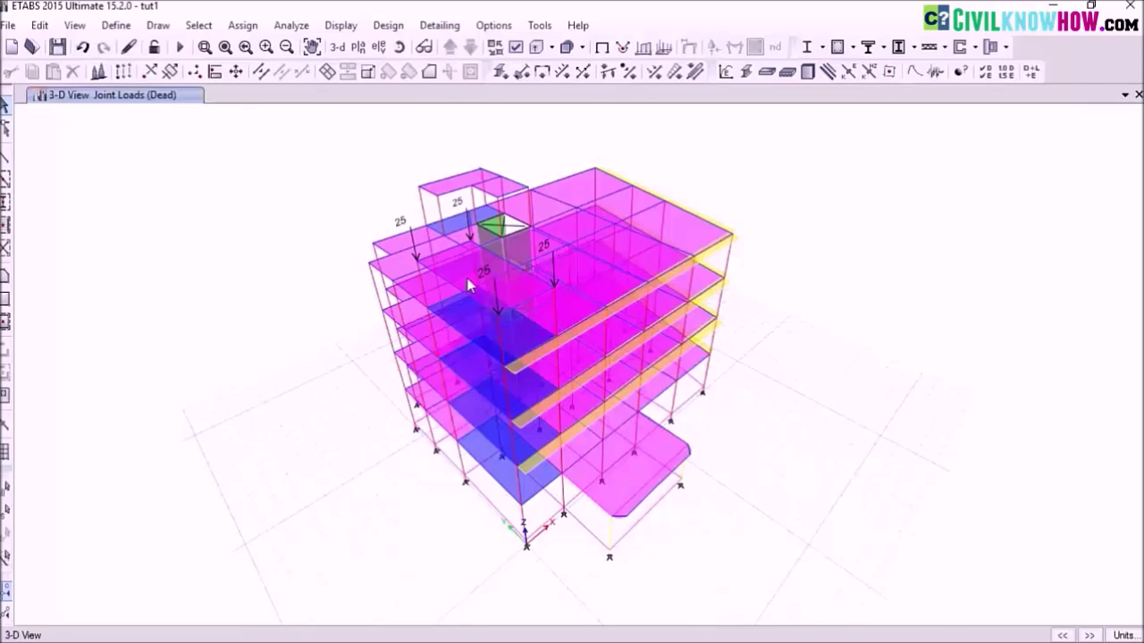
# Show the Story4 plan view
pyautogui.click(357, 47)
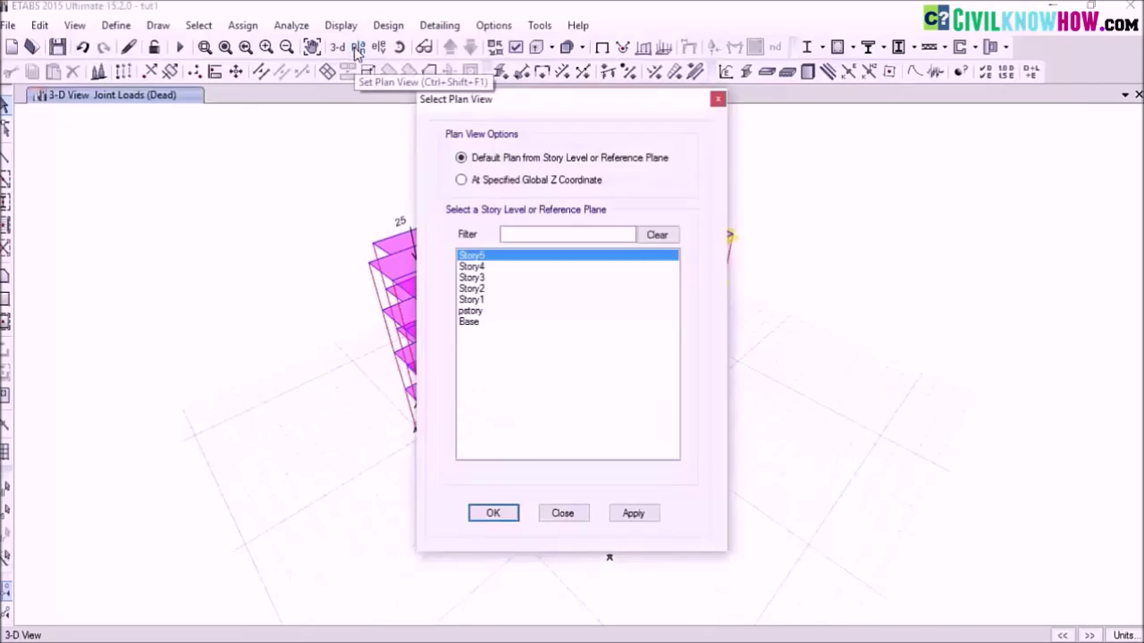
pyautogui.click(483, 266)
pyautogui.click(498, 516)
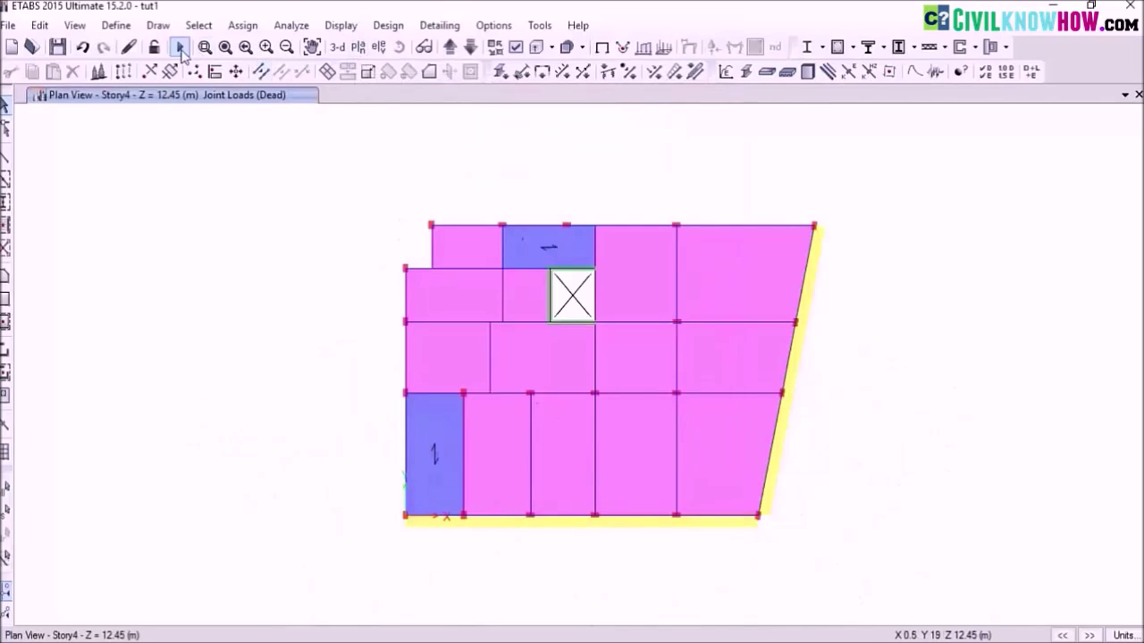
# Zoom out to the whole Story4 floor and clear the assigned-load display
pyautogui.click(265, 47)
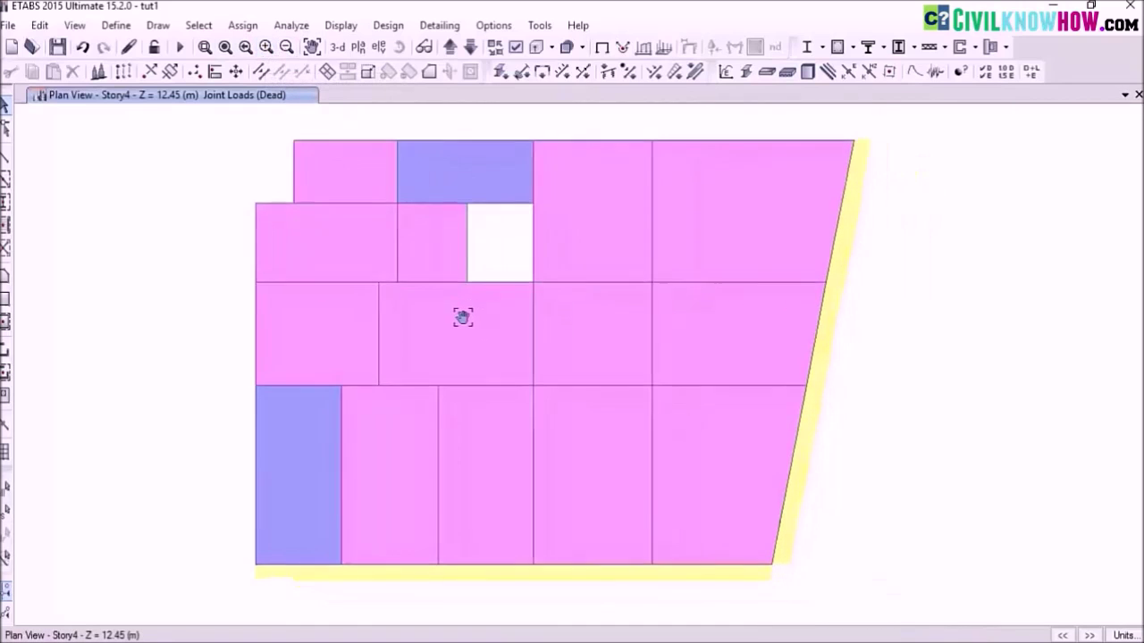
pyautogui.scroll(5, 462, 317)
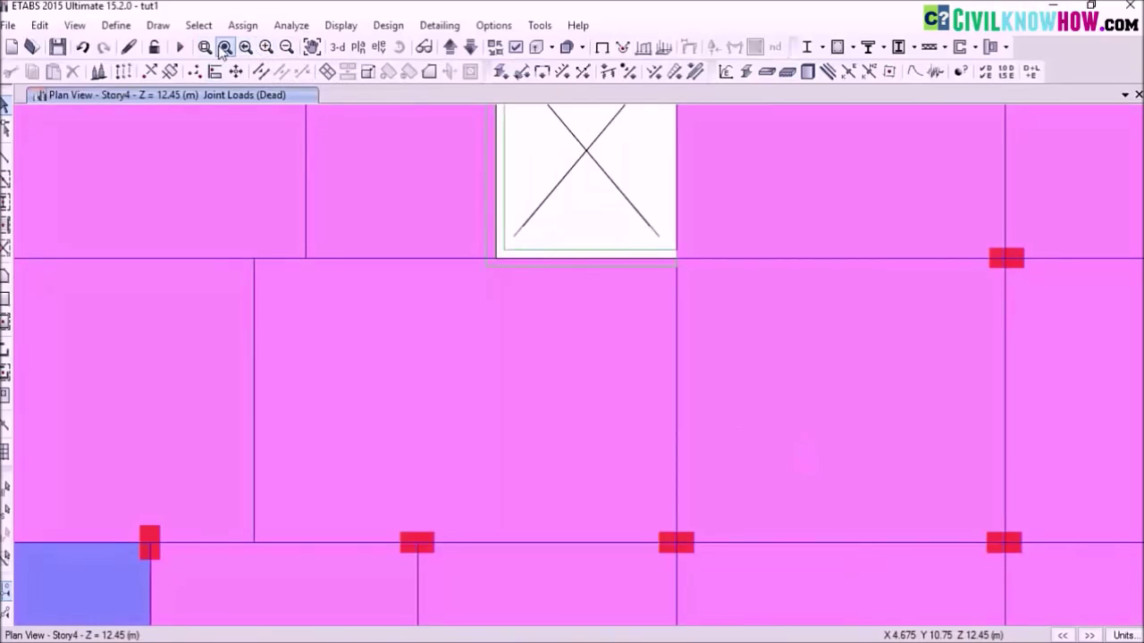
pyautogui.click(286, 48)
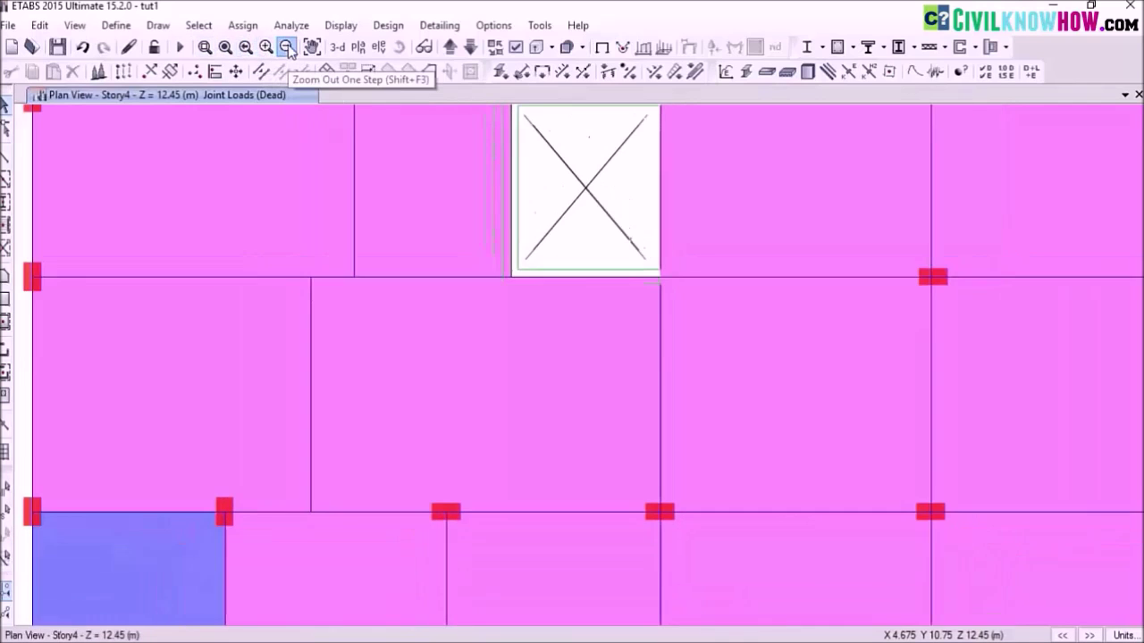
pyautogui.click(287, 47)
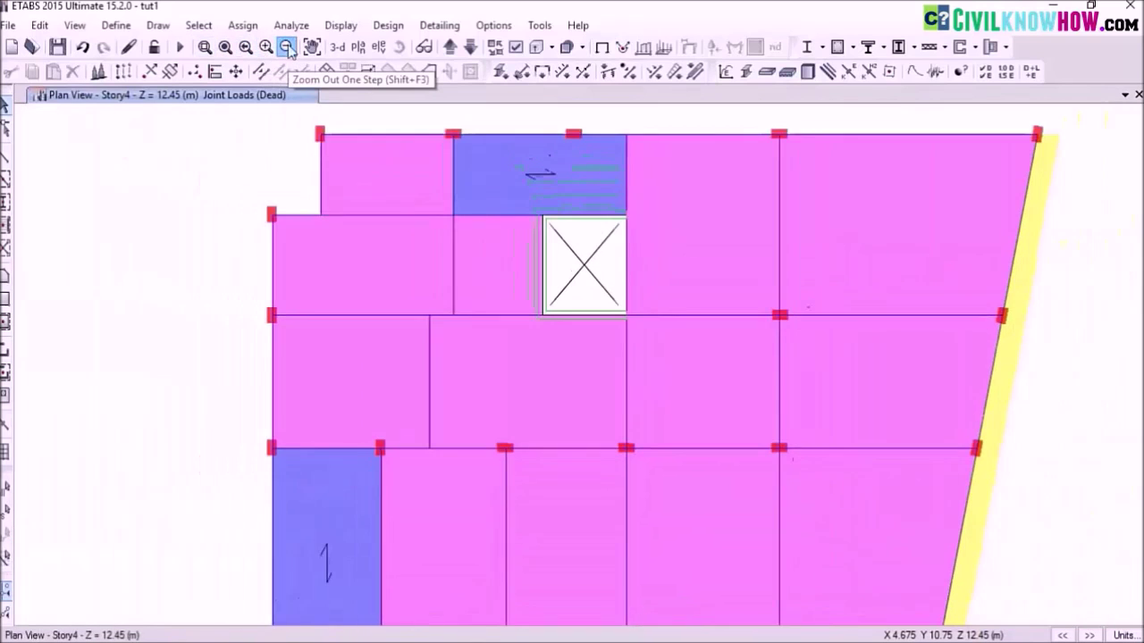
pyautogui.click(287, 48)
pyautogui.click(242, 25)
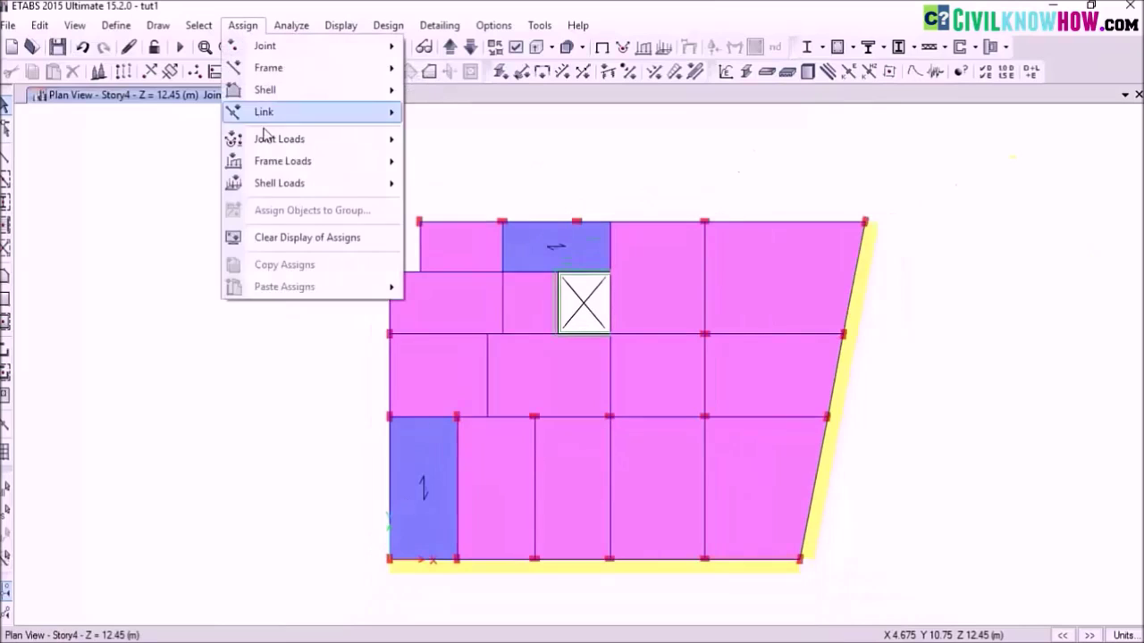
pyautogui.click(299, 238)
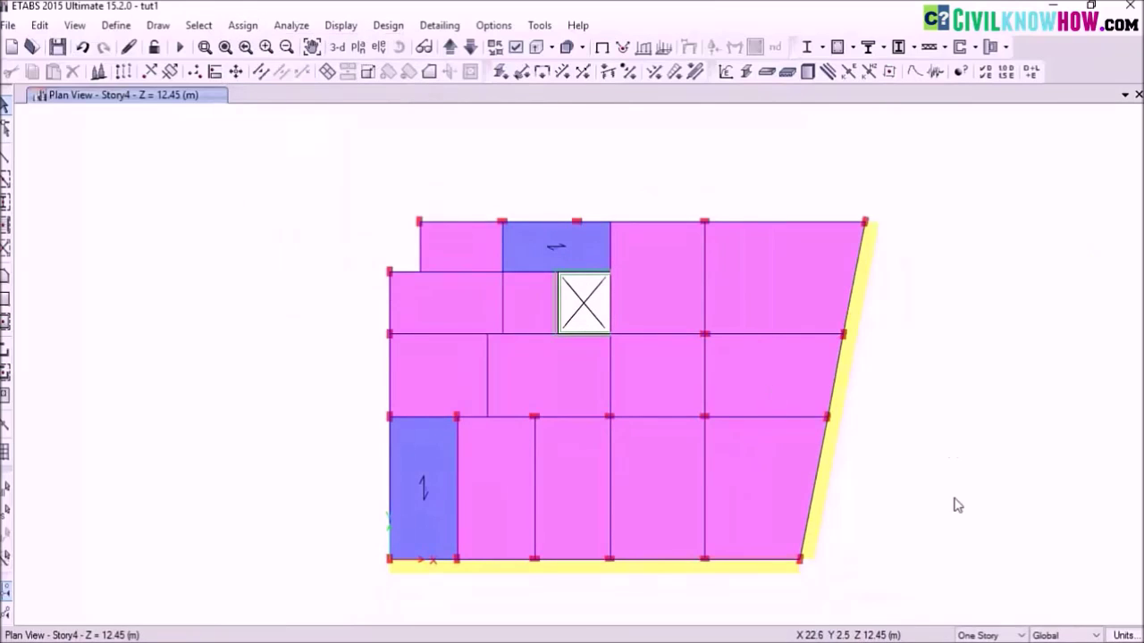
# Set edits to Similar Stories and select all floor slab panels, including both blue panels
pyautogui.click(1019, 634)
pyautogui.click(1001, 615)
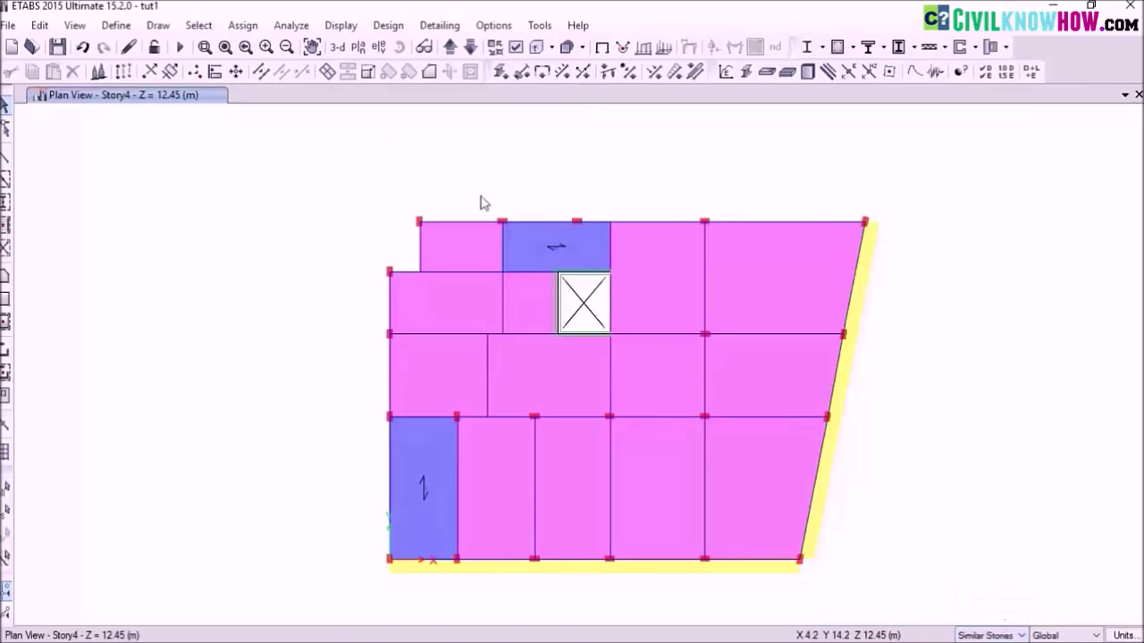
pyautogui.scroll(1, 371, 164)
pyautogui.click(371, 164)
pyautogui.click(360, 246)
pyautogui.click(353, 320)
pyautogui.click(474, 321)
pyautogui.click(453, 241)
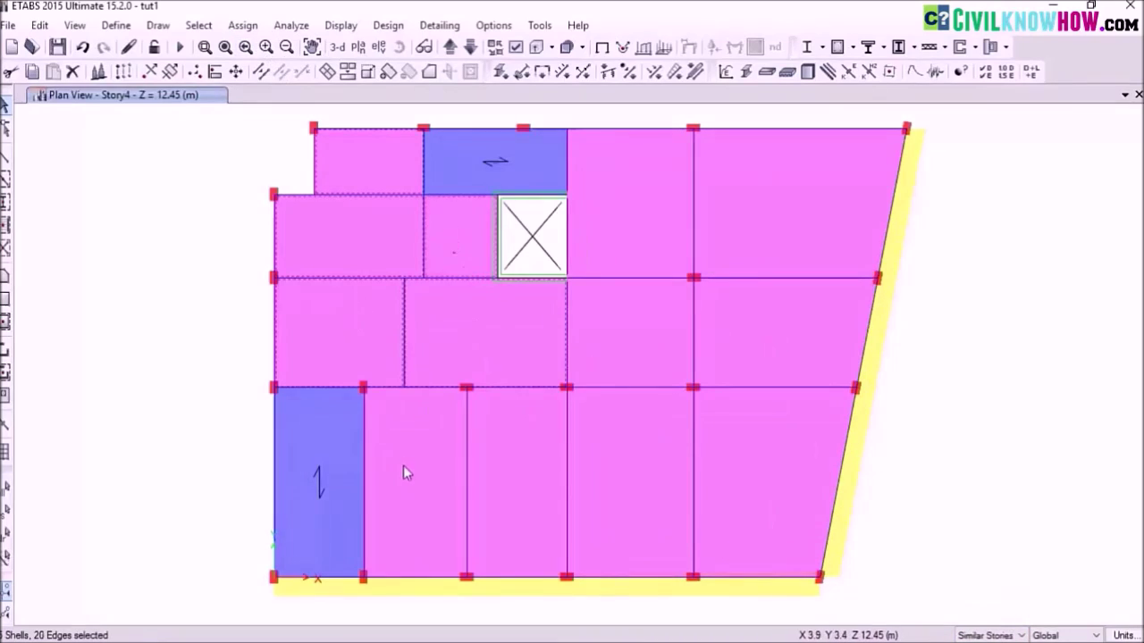
pyautogui.click(509, 463)
pyautogui.click(419, 454)
pyautogui.click(607, 452)
pyautogui.click(617, 344)
pyautogui.click(641, 237)
pyautogui.click(747, 193)
pyautogui.click(771, 350)
pyautogui.click(762, 434)
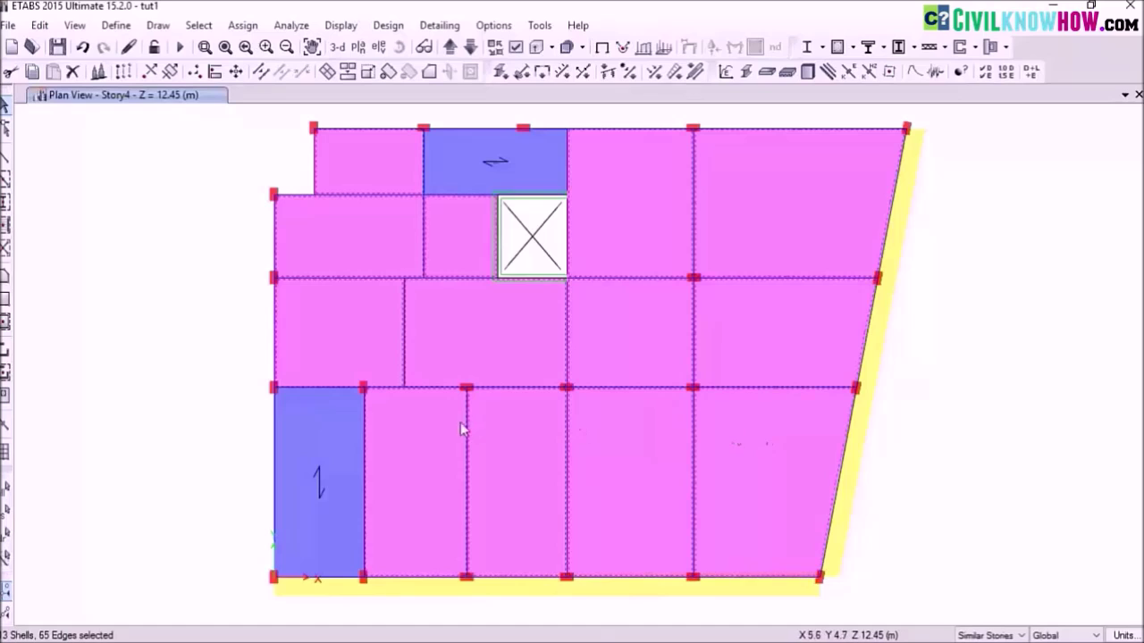
pyautogui.click(324, 433)
pyautogui.click(482, 164)
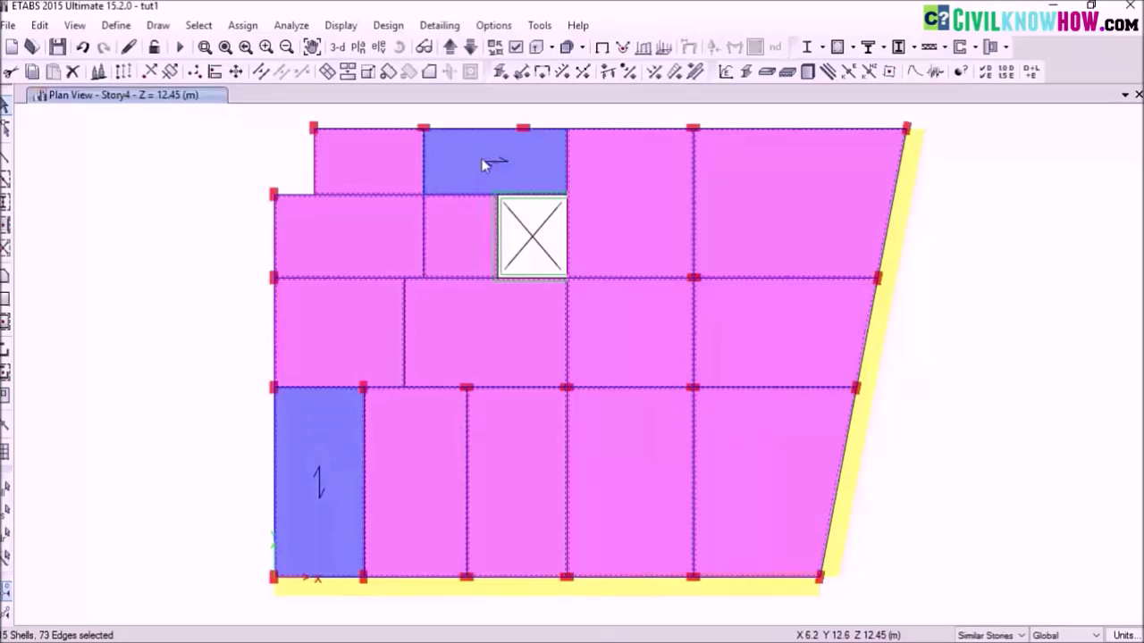
# Assign a uniform 5 kN/m² Live load to the selected slab panels
pyautogui.click(243, 25)
pyautogui.moveTo(288, 188)
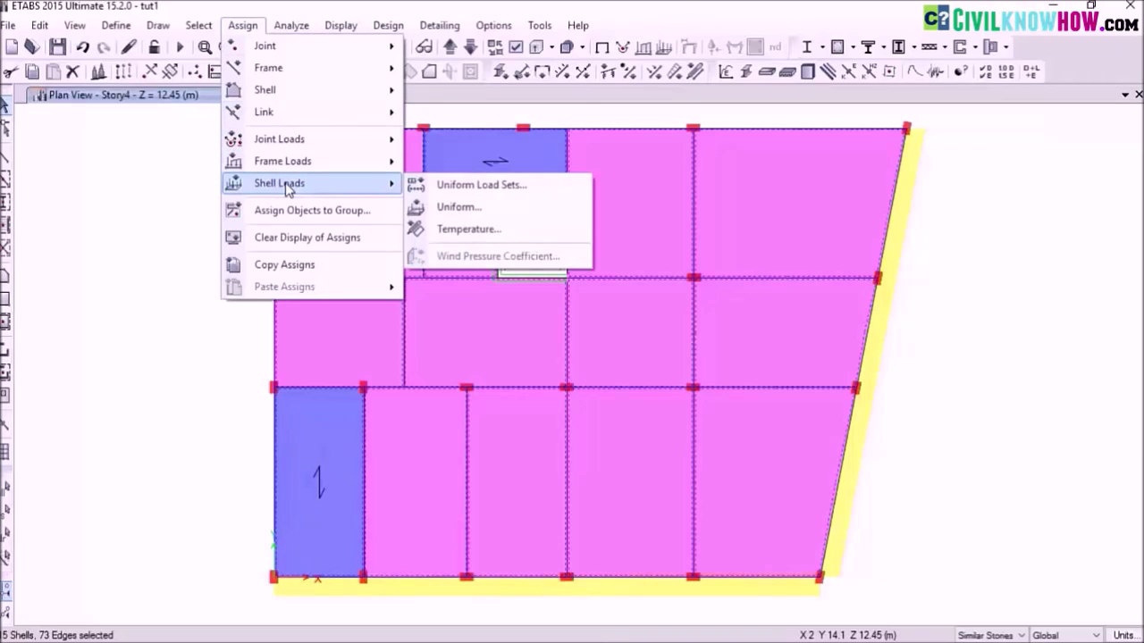
pyautogui.click(462, 206)
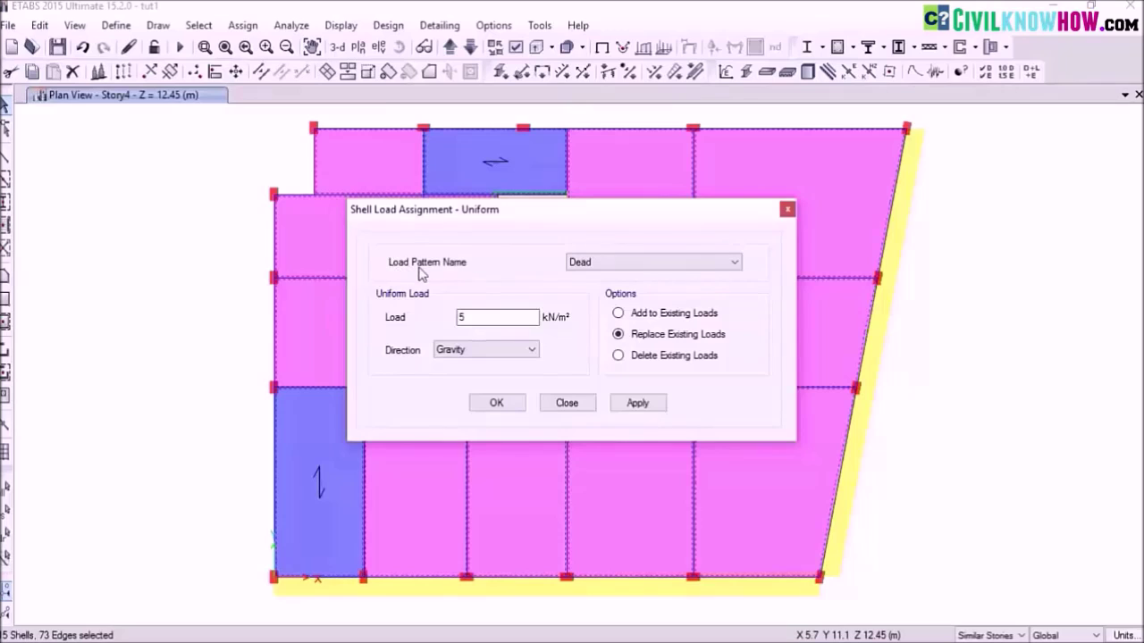
pyautogui.click(733, 263)
pyautogui.click(598, 287)
pyautogui.click(467, 319)
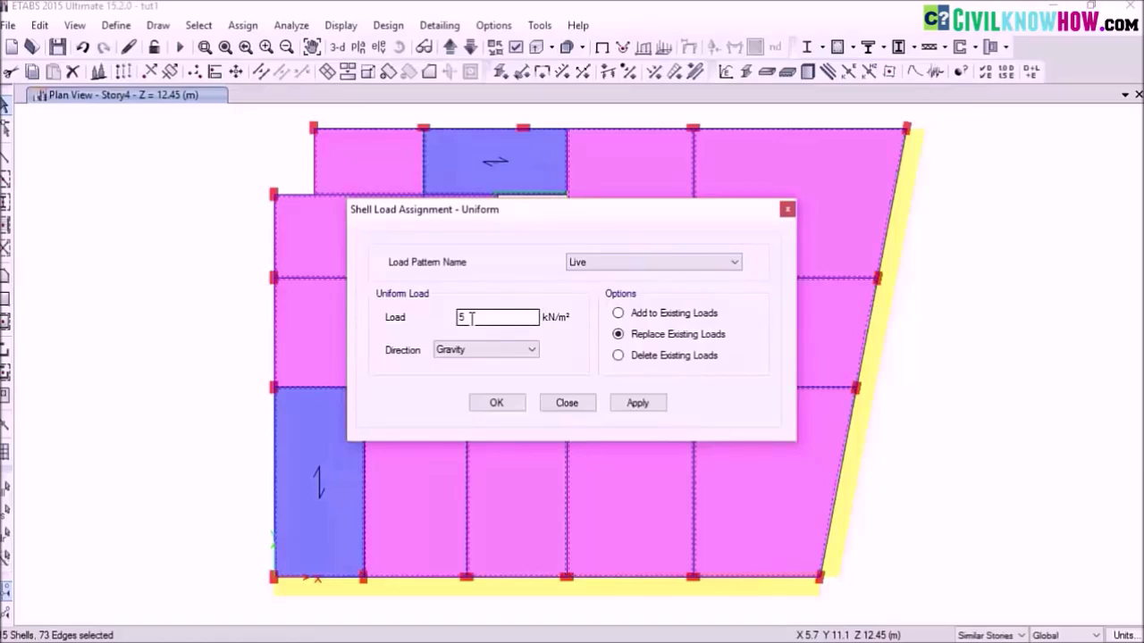
pyautogui.click(506, 408)
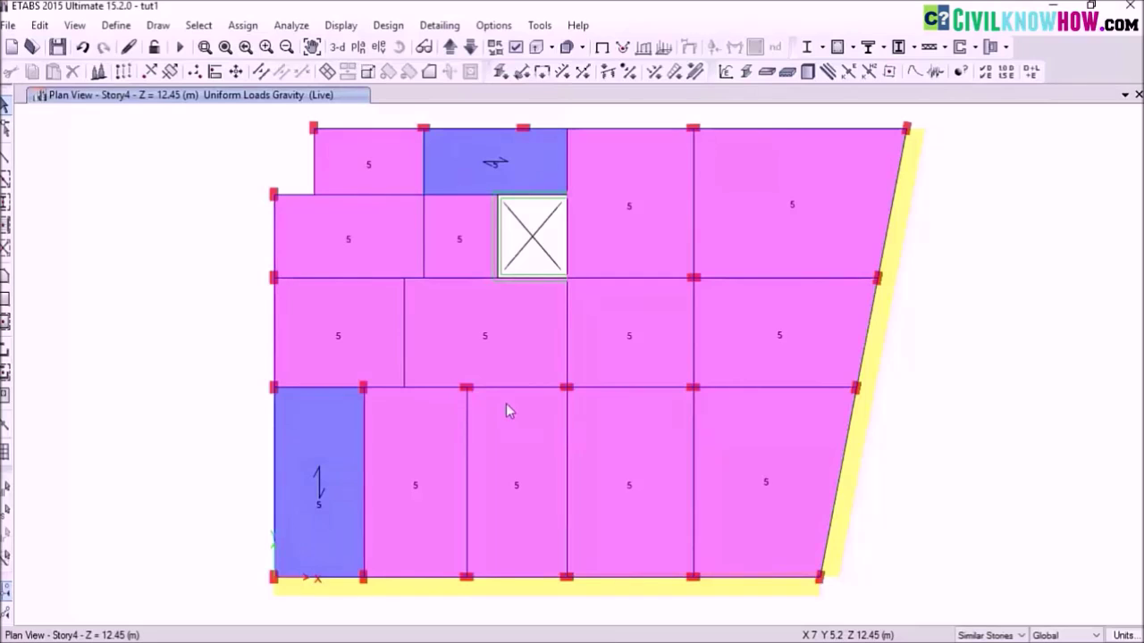
# Select the right and bottom edge strips and give them a 2 kN/m² Live load
pyautogui.scroll(-1, 706, 358)
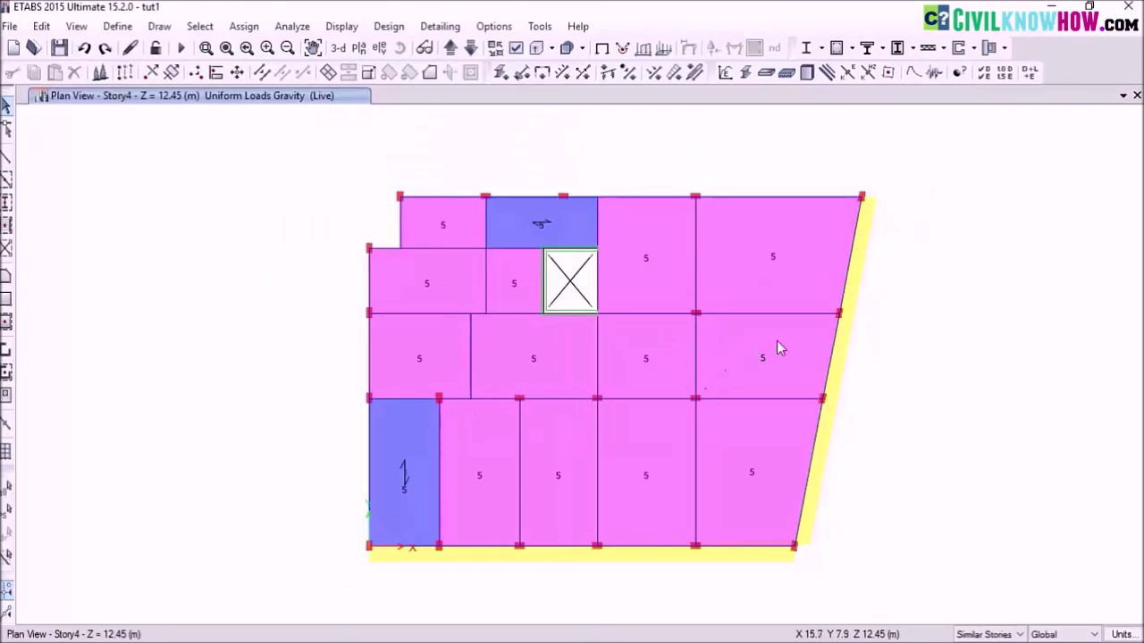
pyautogui.click(843, 341)
pyautogui.click(630, 560)
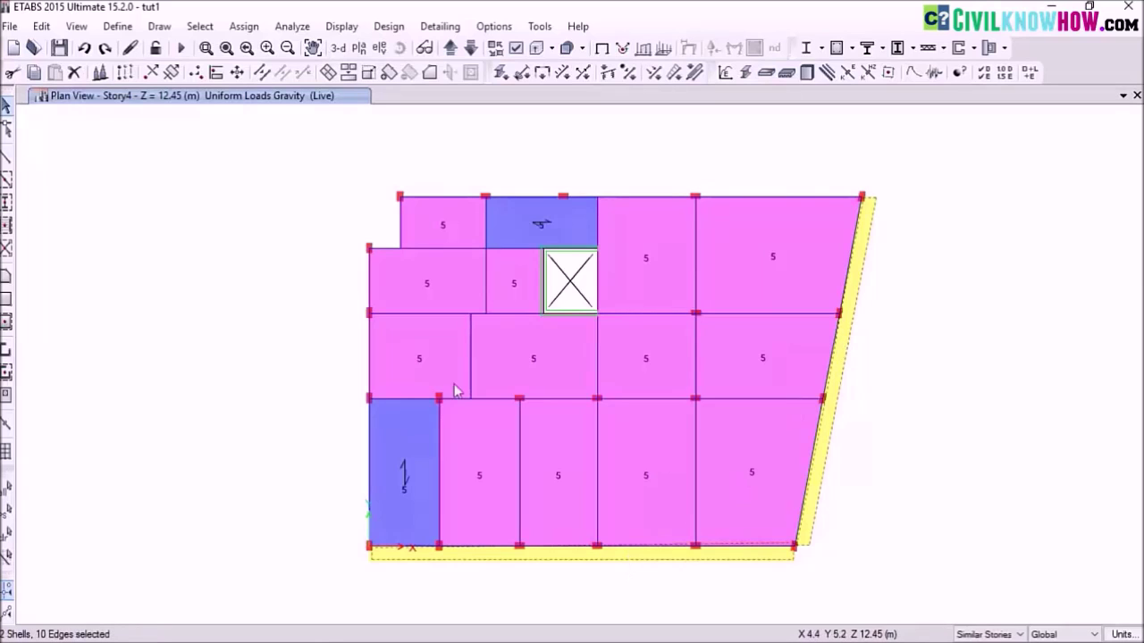
pyautogui.click(244, 26)
pyautogui.moveTo(295, 188)
pyautogui.click(461, 210)
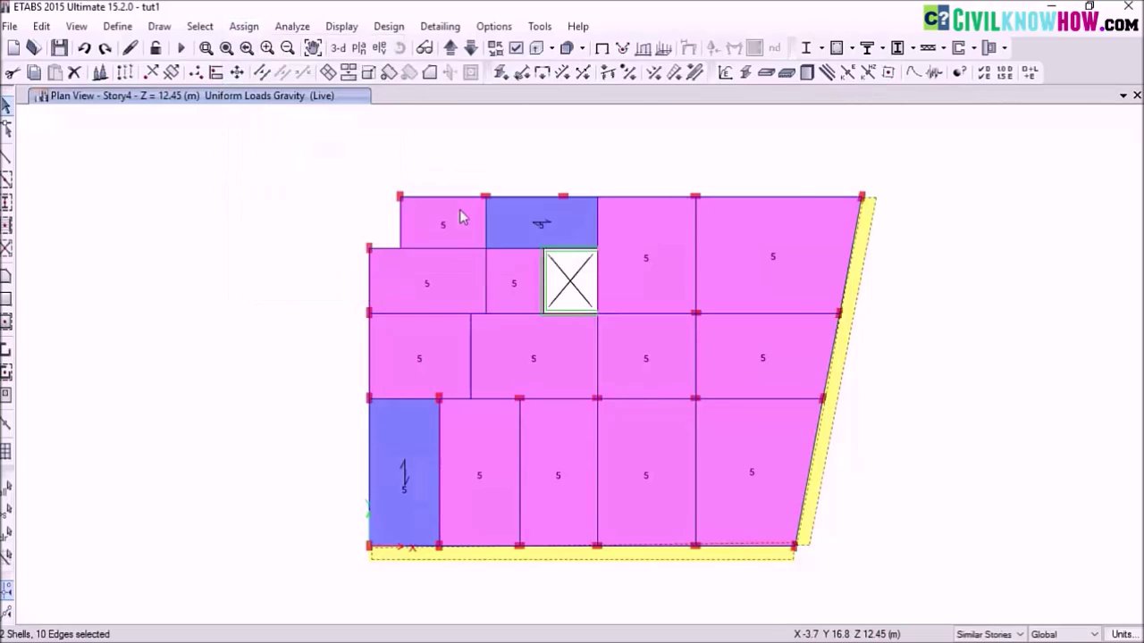
pyautogui.doubleClick(479, 318)
pyautogui.write('5')
pyautogui.moveTo(479, 318); pyautogui.dragTo(436, 326)
pyautogui.write('2')
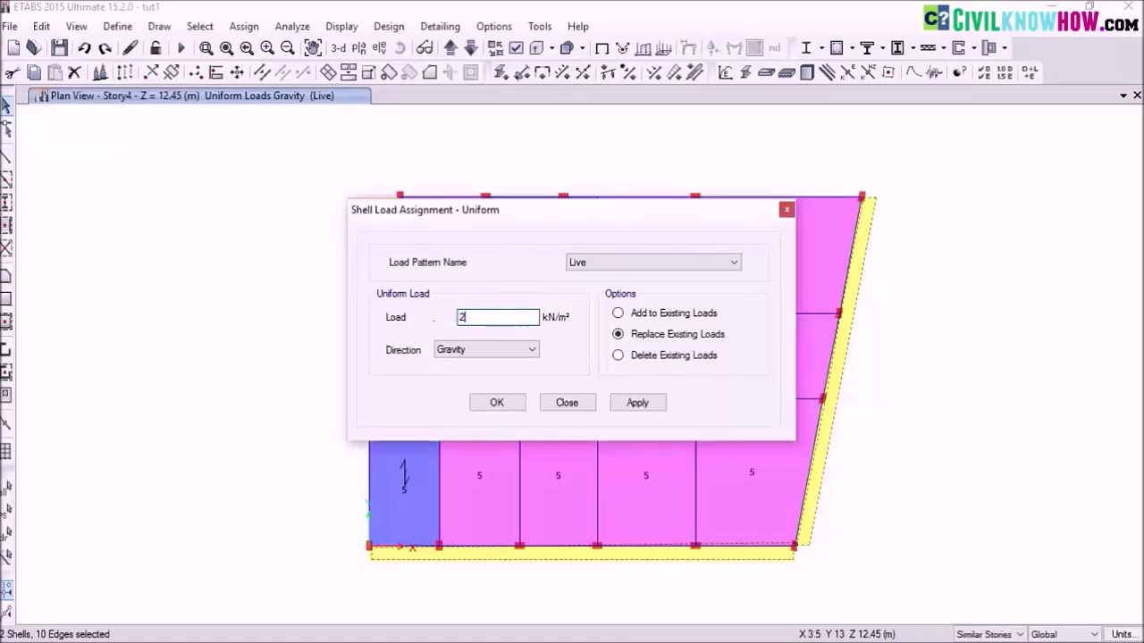
pyautogui.click(491, 403)
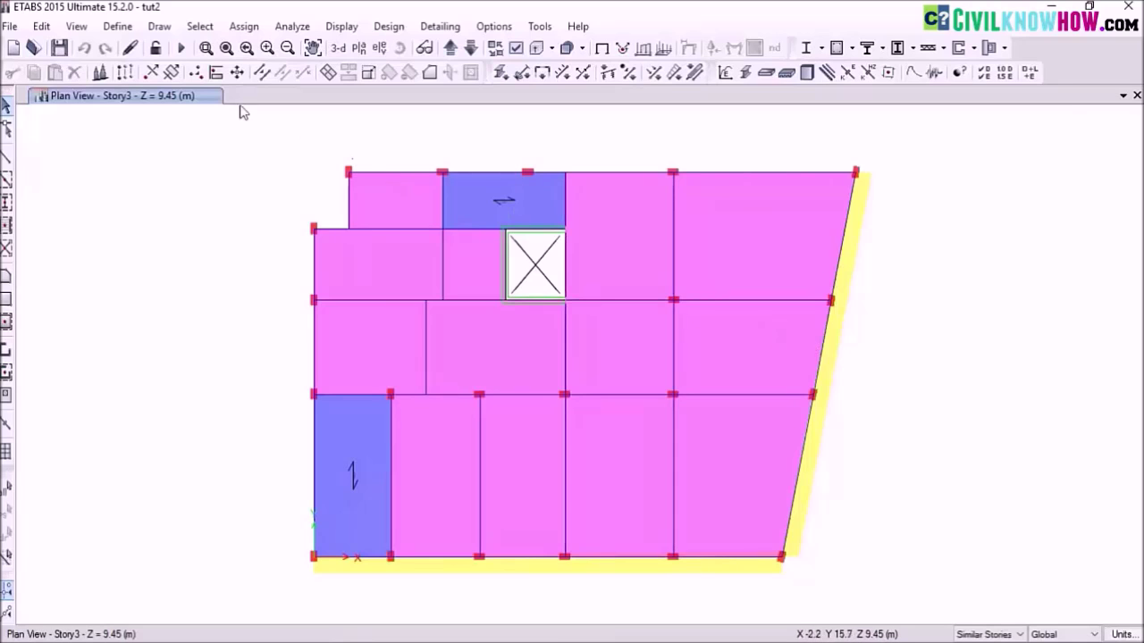
pyautogui.click(117, 26)
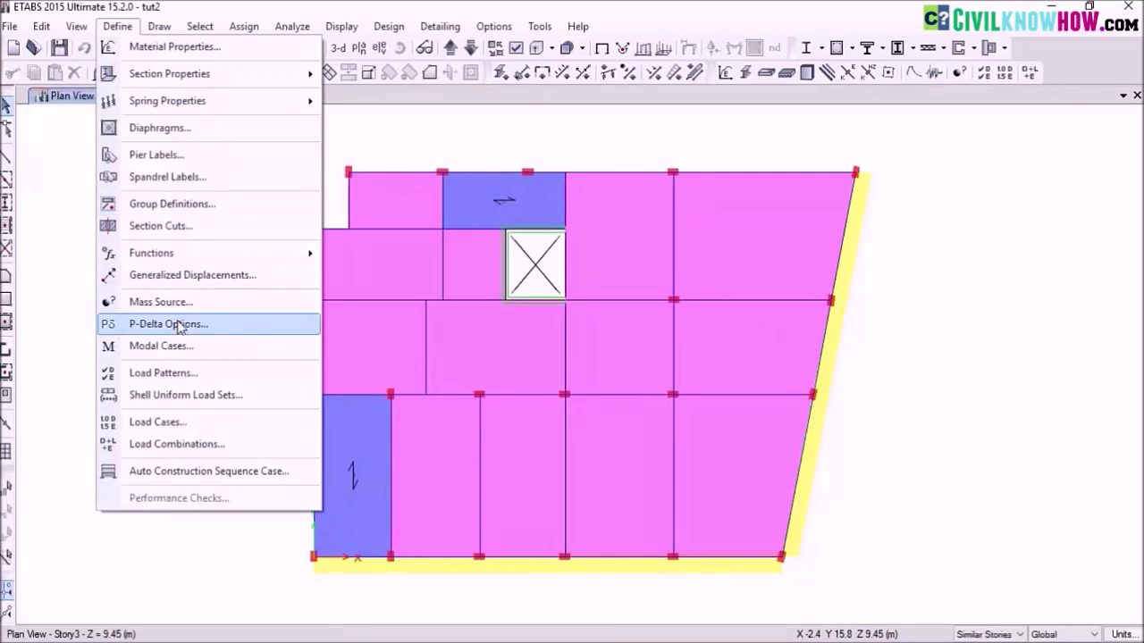
# Add a Super Dead load pattern named 'masonry' with self-weight multiplier 0
pyautogui.click(160, 373)
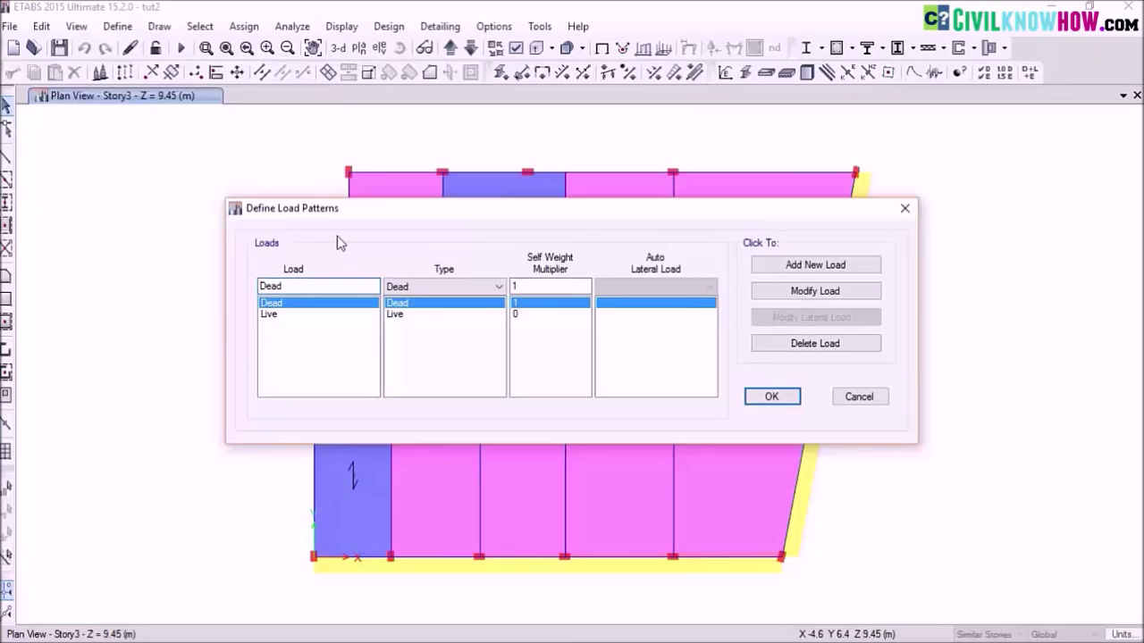
pyautogui.moveTo(292, 288); pyautogui.dragTo(252, 289)
pyautogui.write('masonry')
pyautogui.click(498, 287)
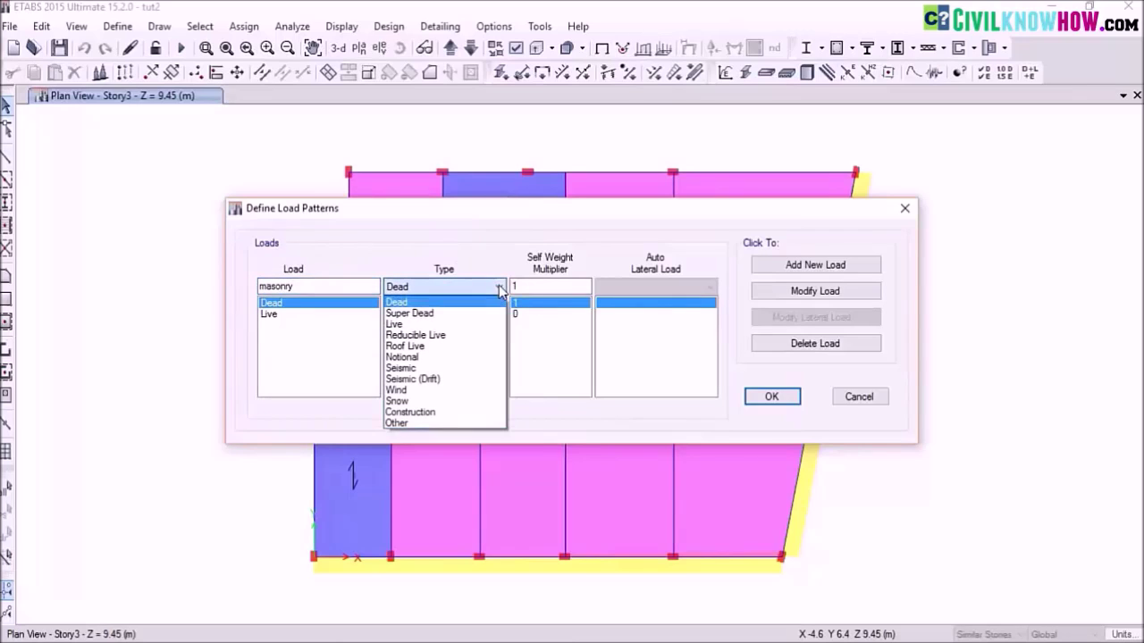
pyautogui.click(447, 313)
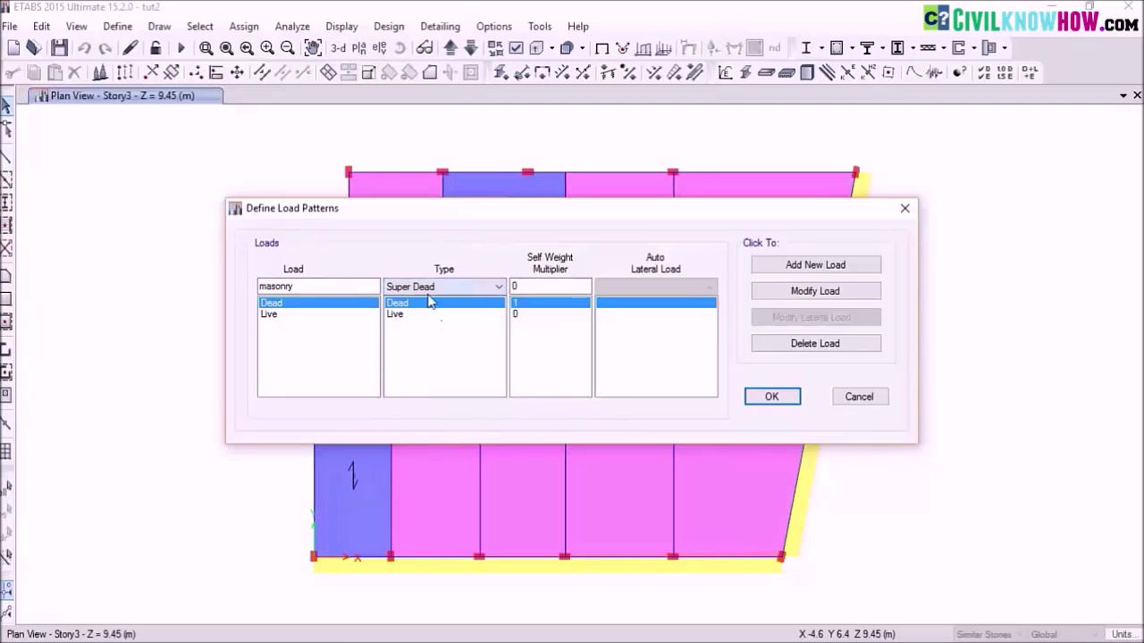
pyautogui.click(827, 266)
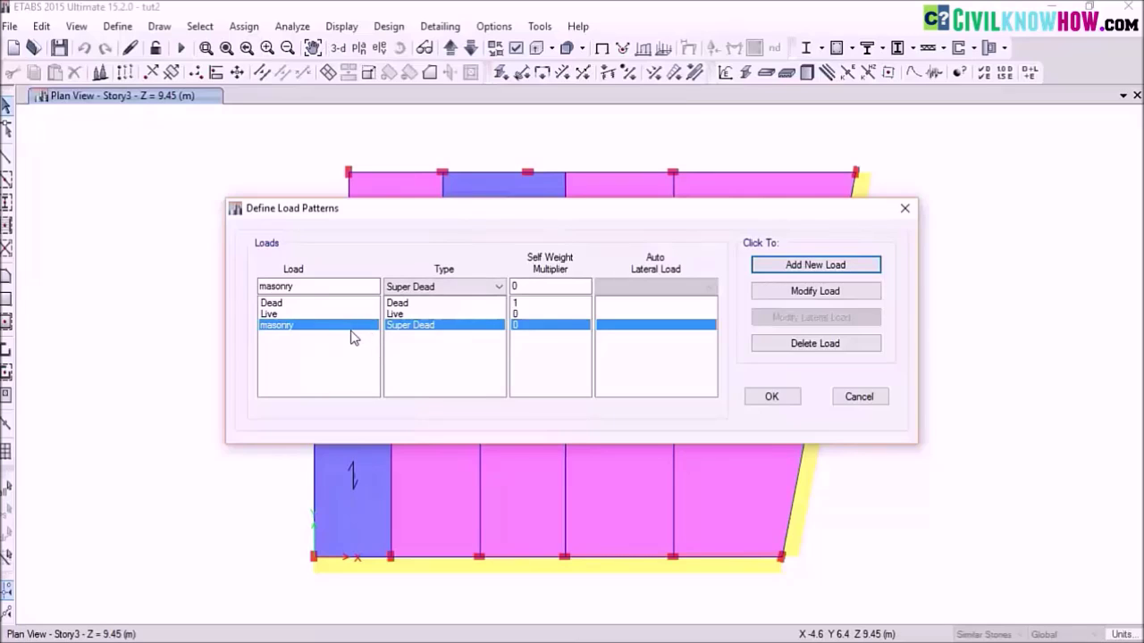
pyautogui.click(774, 401)
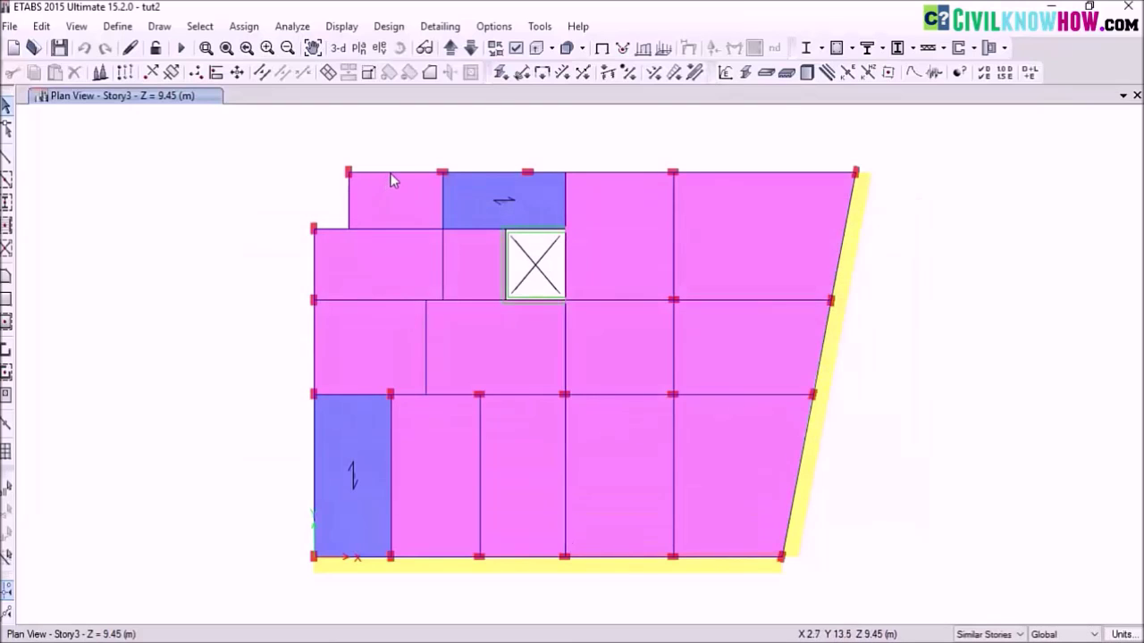
pyautogui.click(350, 194)
# Select the left-edge, bottom-edge and interior beam lines that will carry masonry
pyautogui.click(331, 229)
pyautogui.click(315, 261)
pyautogui.click(317, 350)
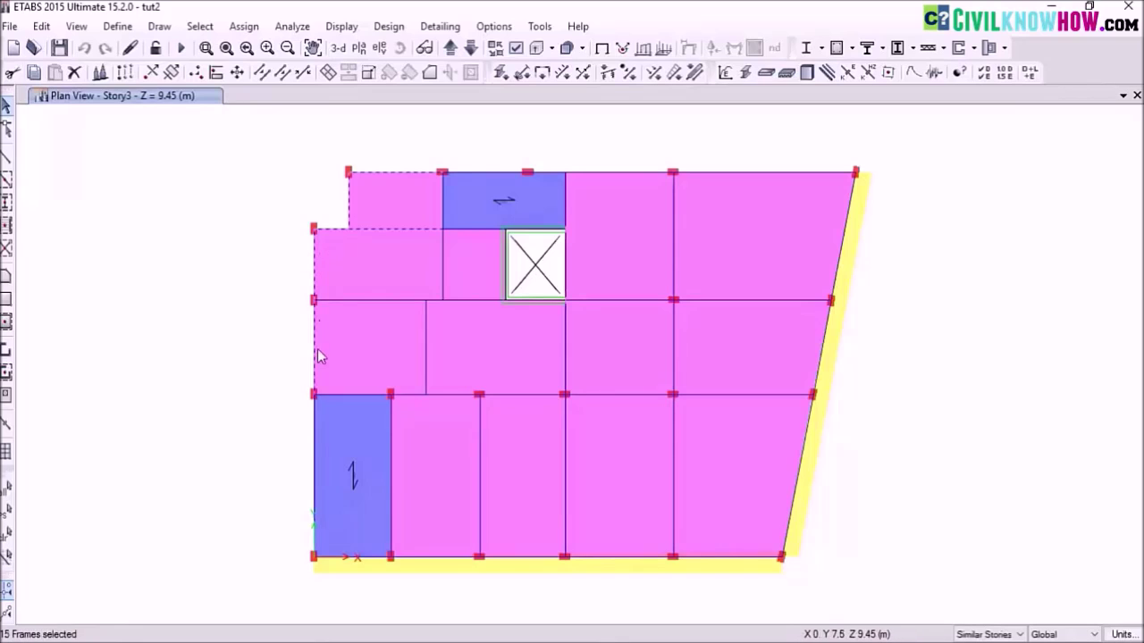
pyautogui.click(315, 456)
pyautogui.click(371, 557)
pyautogui.click(439, 559)
pyautogui.click(530, 559)
pyautogui.click(587, 561)
pyautogui.click(610, 560)
pyautogui.click(710, 559)
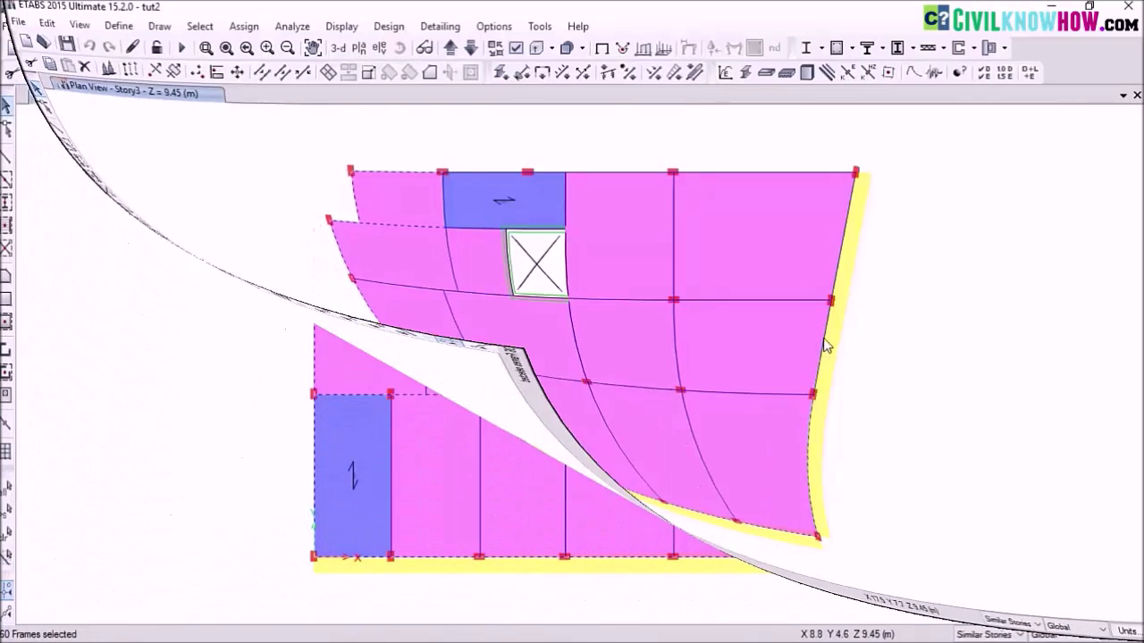
pyautogui.click(565, 347)
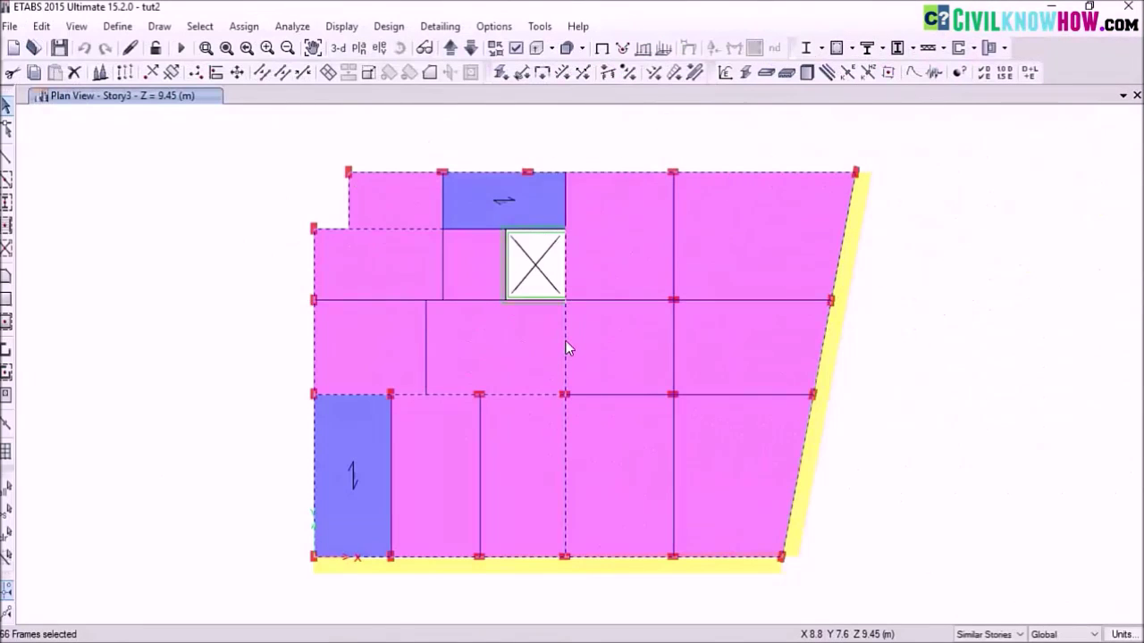
# Assign a 12 kN/m uniform distributed load in the masonry pattern to the selected beams
pyautogui.click(244, 26)
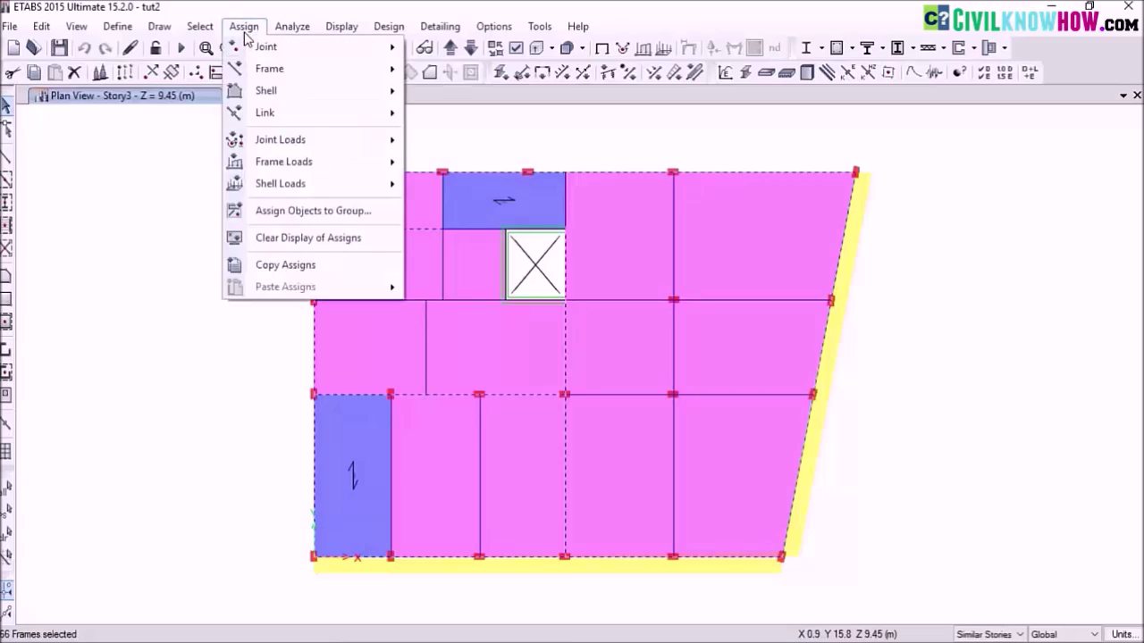
pyautogui.moveTo(310, 165)
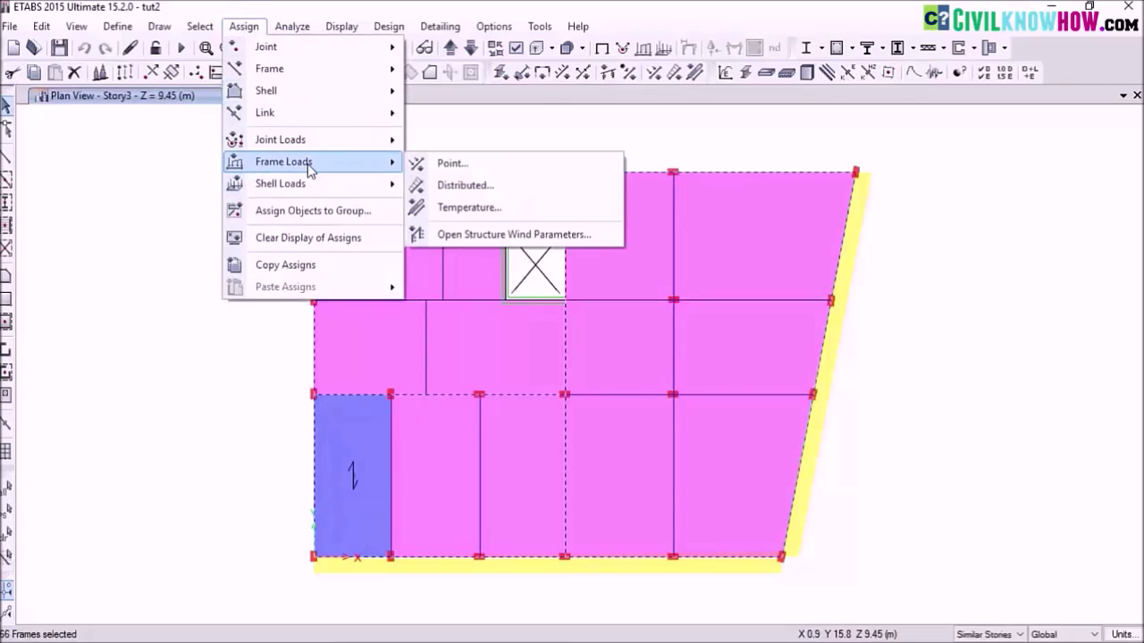
pyautogui.click(464, 186)
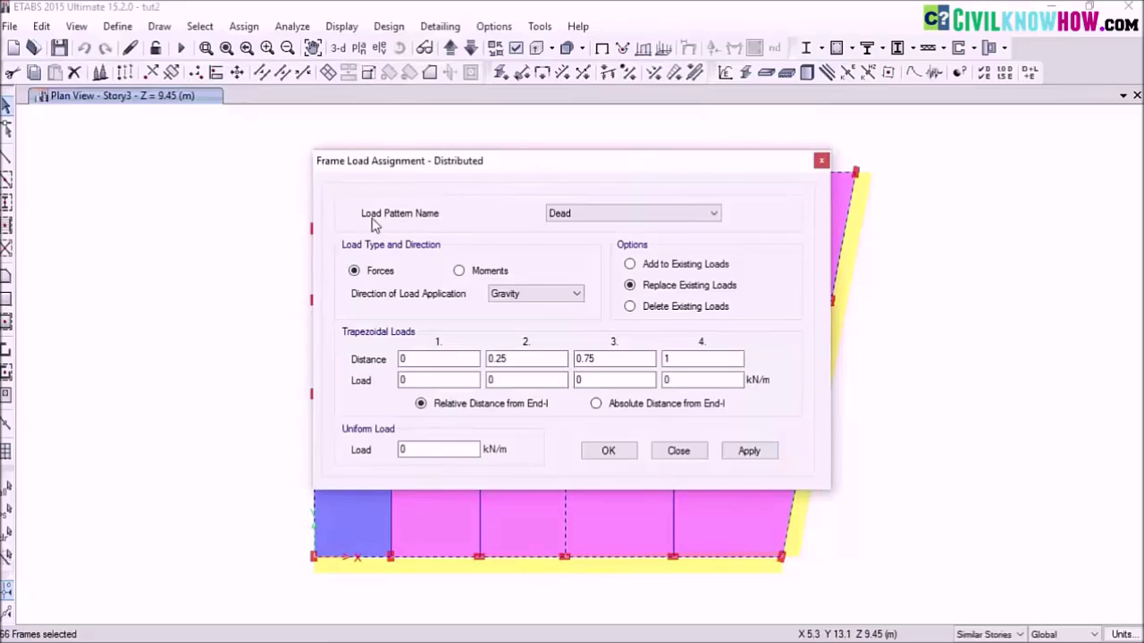
pyautogui.click(715, 214)
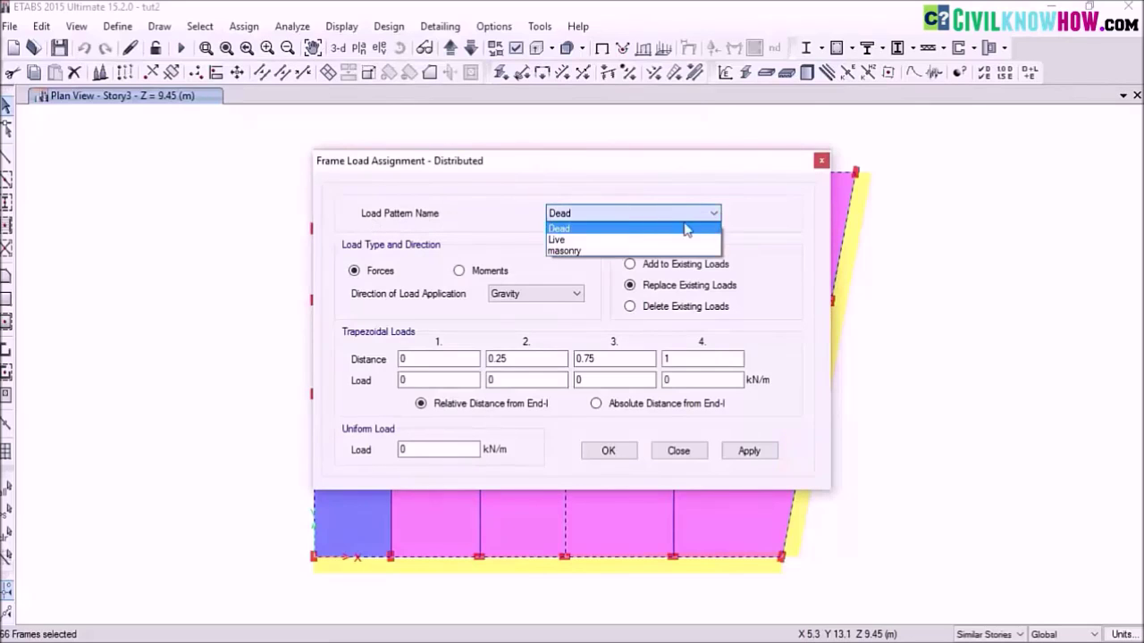
pyautogui.click(568, 252)
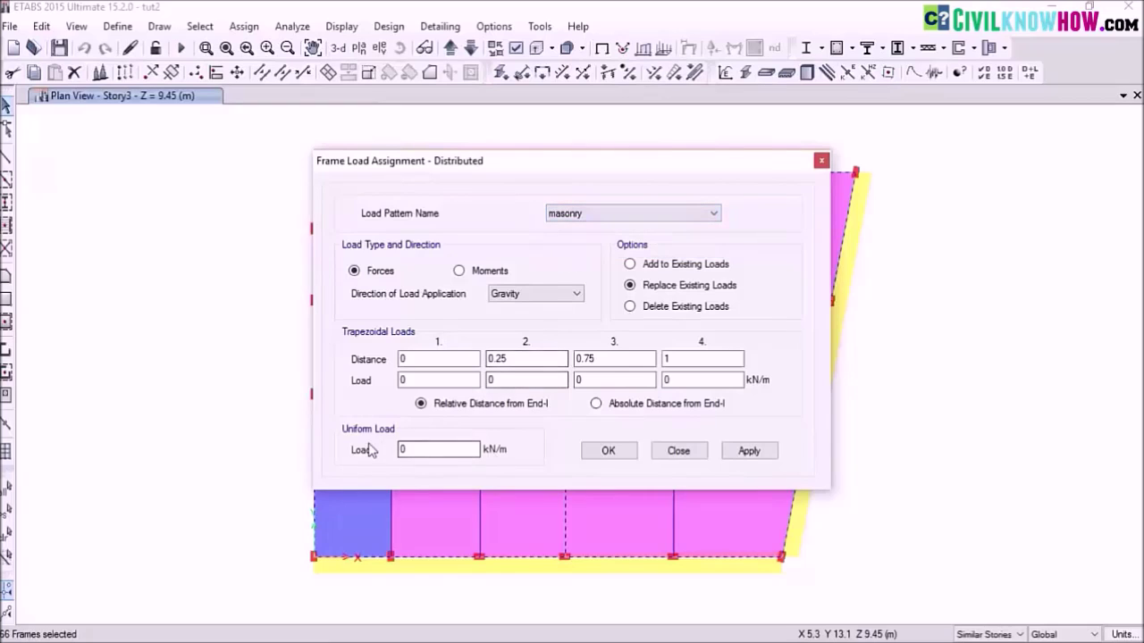
pyautogui.click(420, 449)
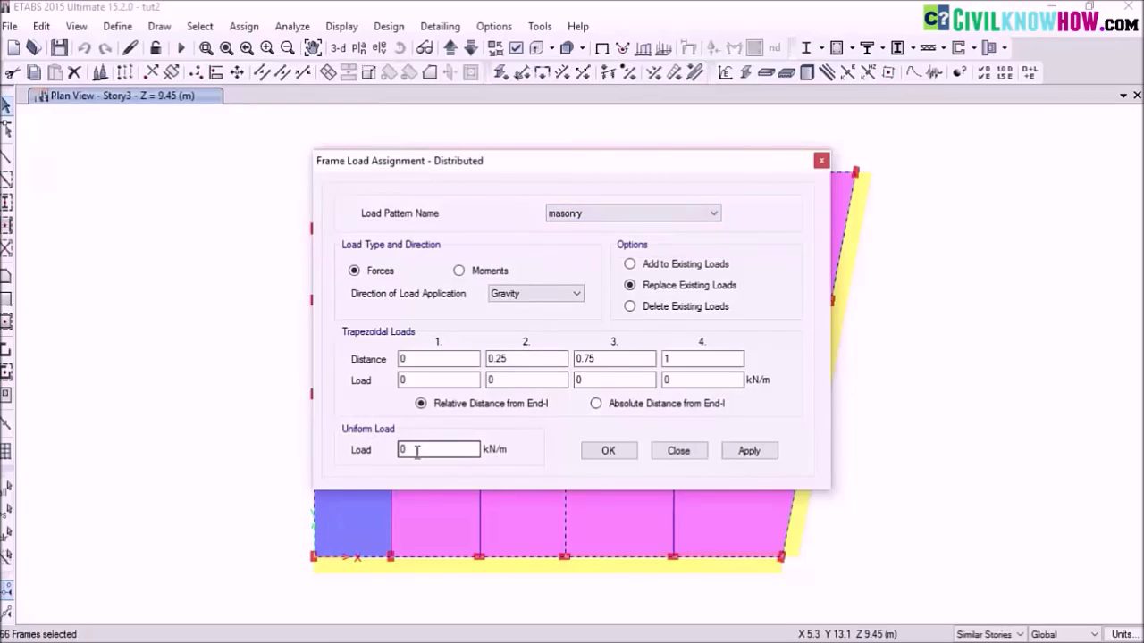
pyautogui.moveTo(413, 450); pyautogui.dragTo(386, 456)
pyautogui.write('12')
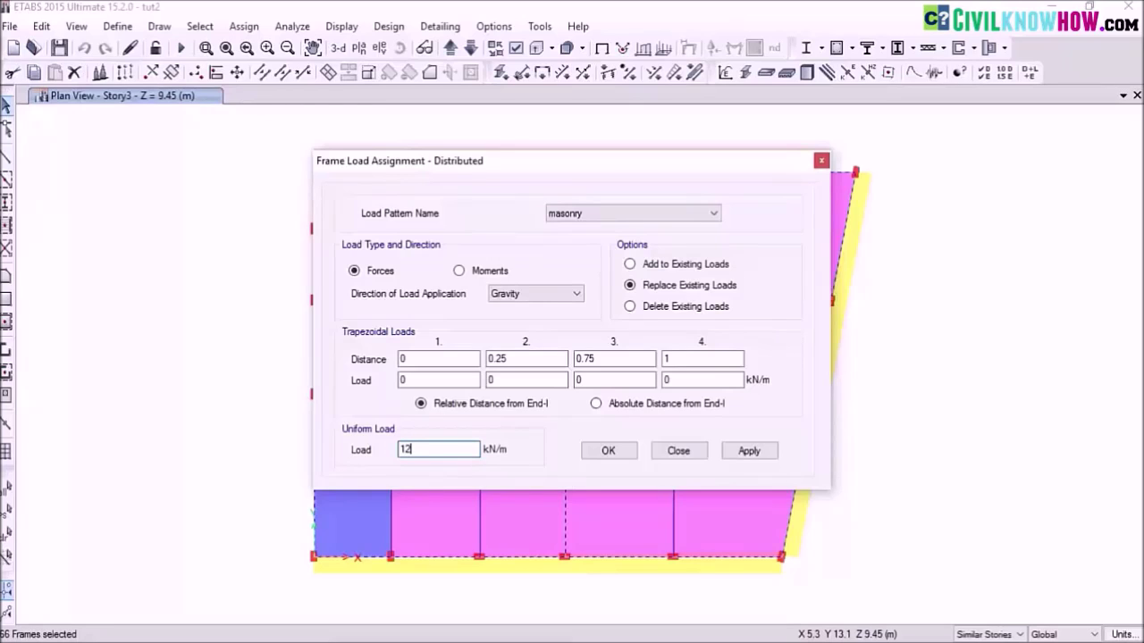
pyautogui.click(769, 456)
pyautogui.click(607, 452)
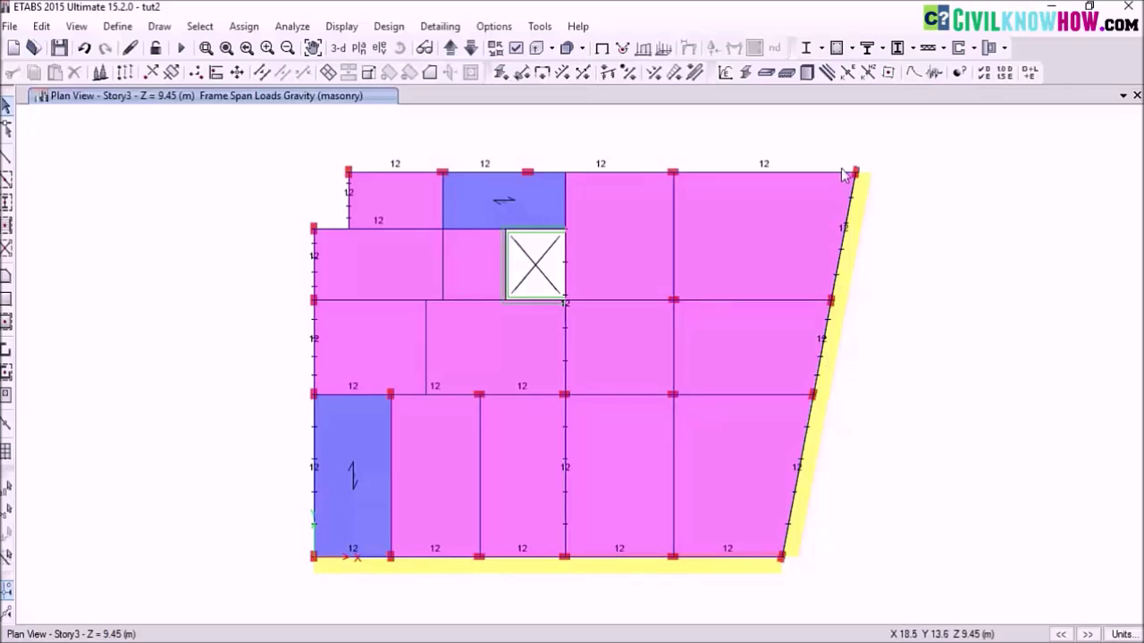
# Switch to the 3-D view, then return to the Story4 plan at Z = 12.45 m
pyautogui.click(335, 50)
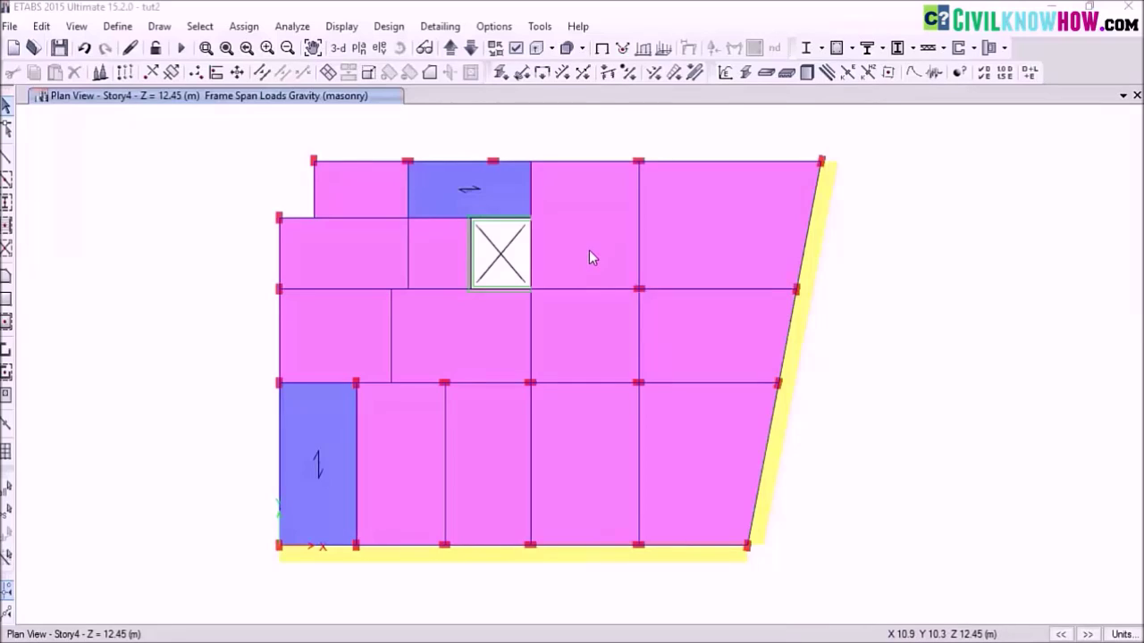
pyautogui.press('F4')
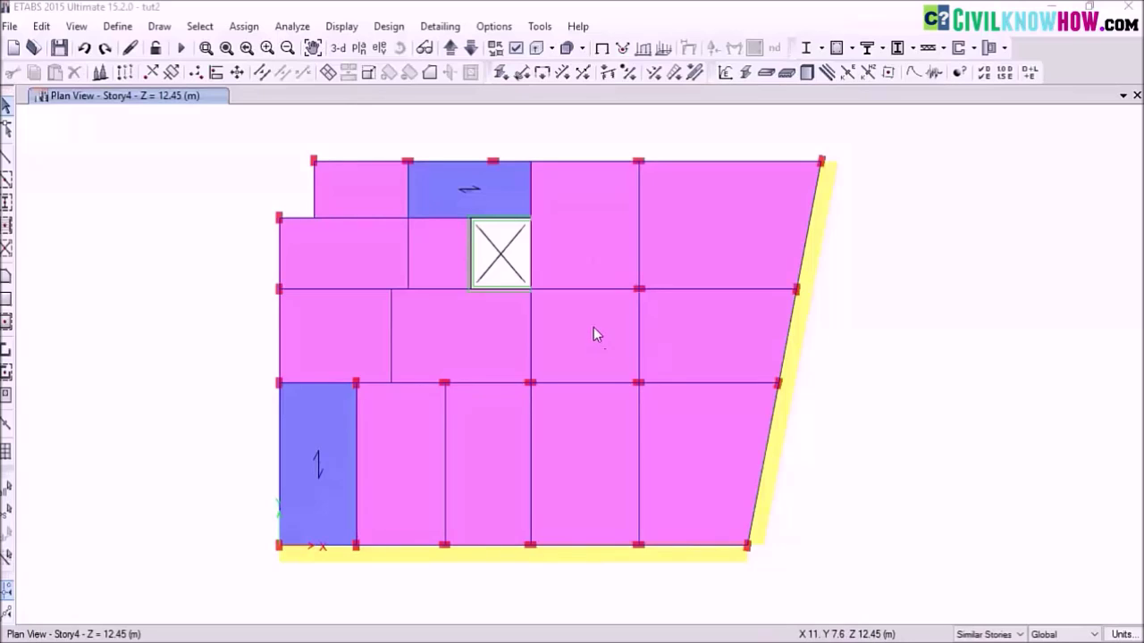
# Divide the slab panel right of the opening into a 10 by 10 mesh of areas
pyautogui.click(582, 227)
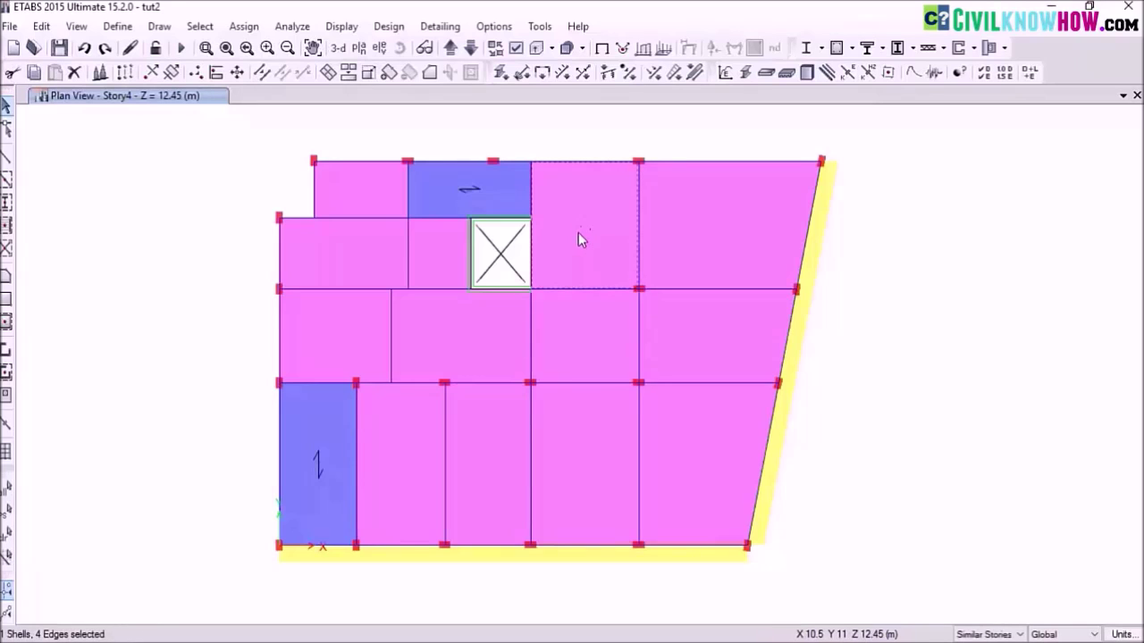
pyautogui.click(39, 25)
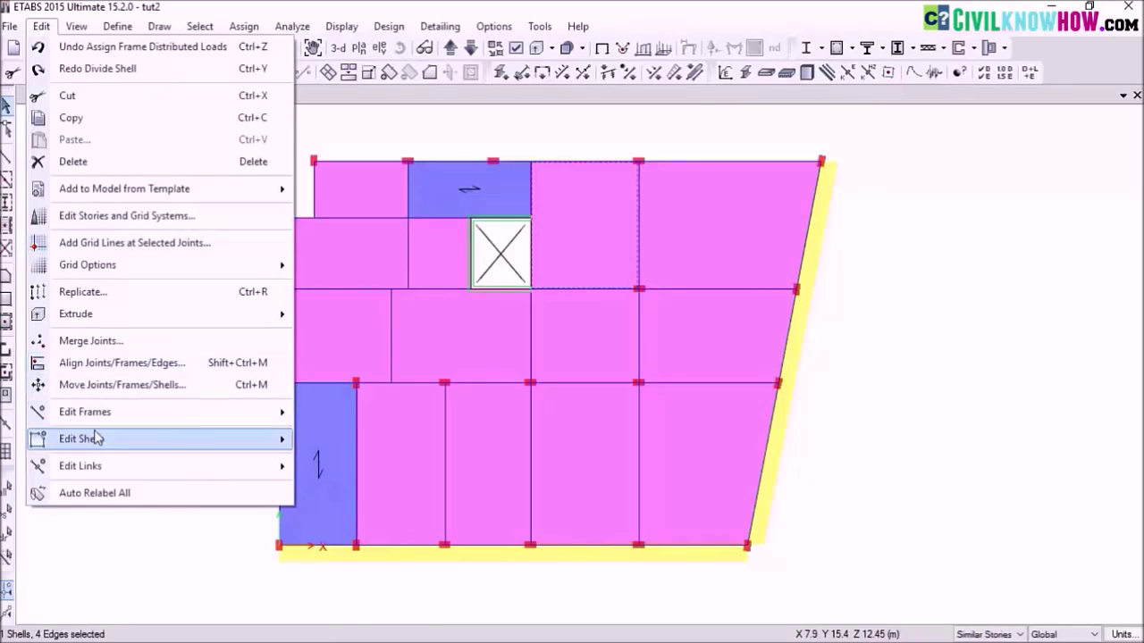
pyautogui.moveTo(98, 442)
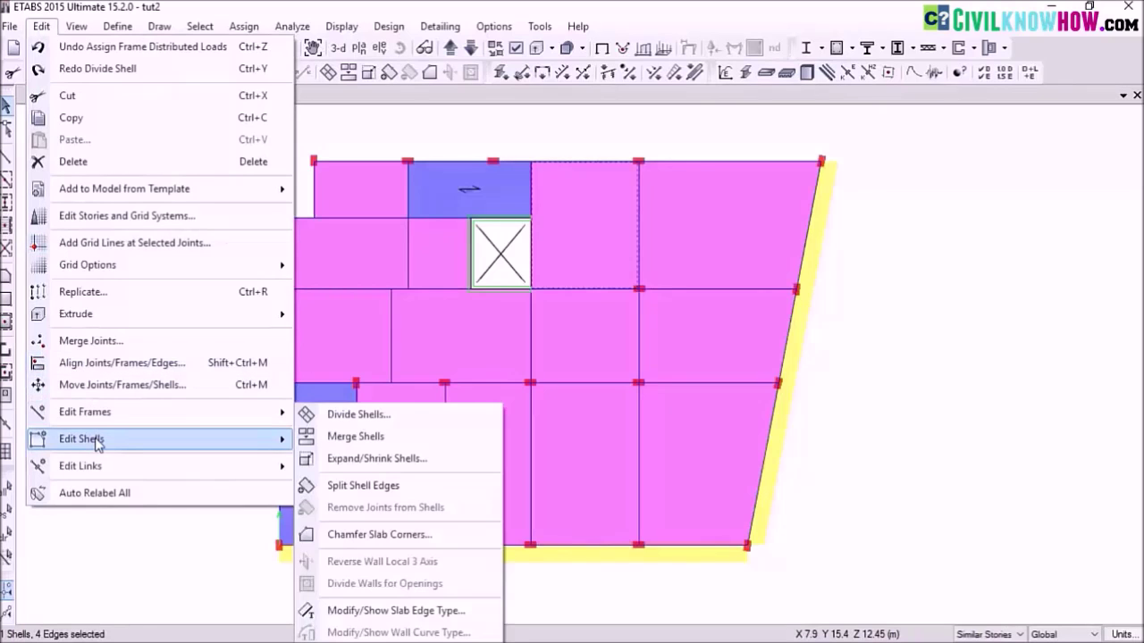
pyautogui.click(362, 416)
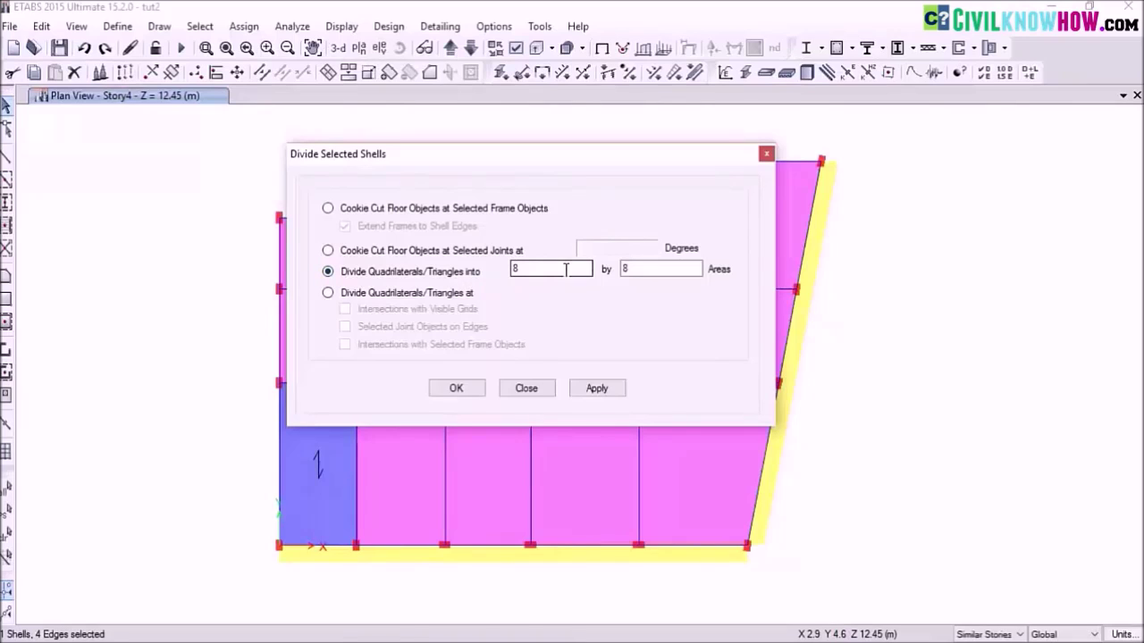
pyautogui.moveTo(536, 268); pyautogui.dragTo(513, 270)
pyautogui.write('10')
pyautogui.moveTo(651, 268); pyautogui.dragTo(624, 268)
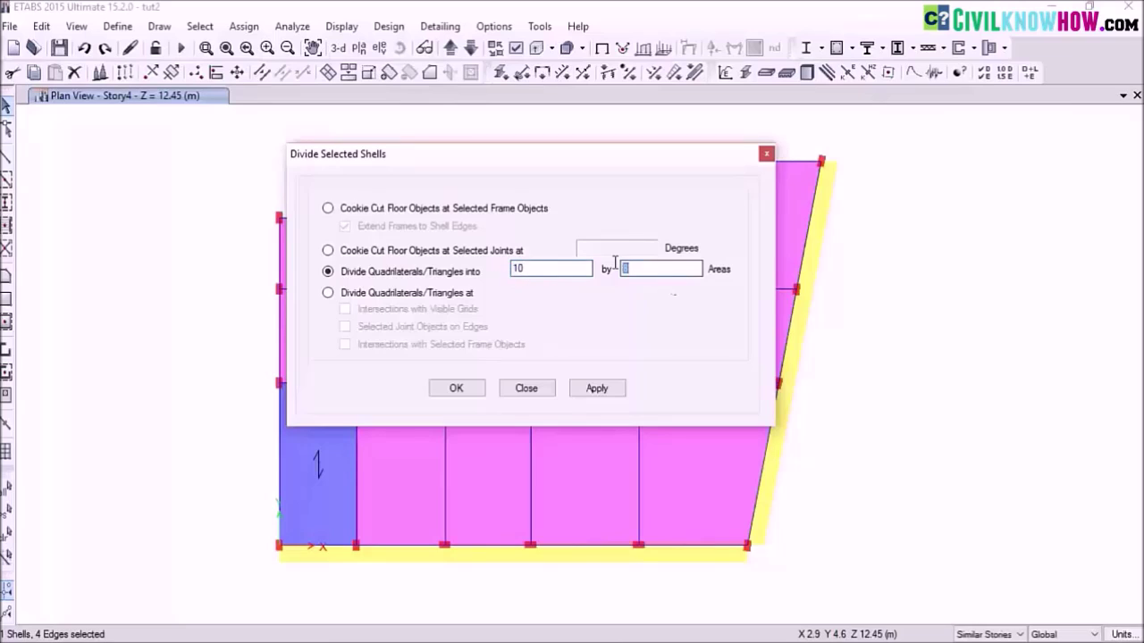
pyautogui.write('10')
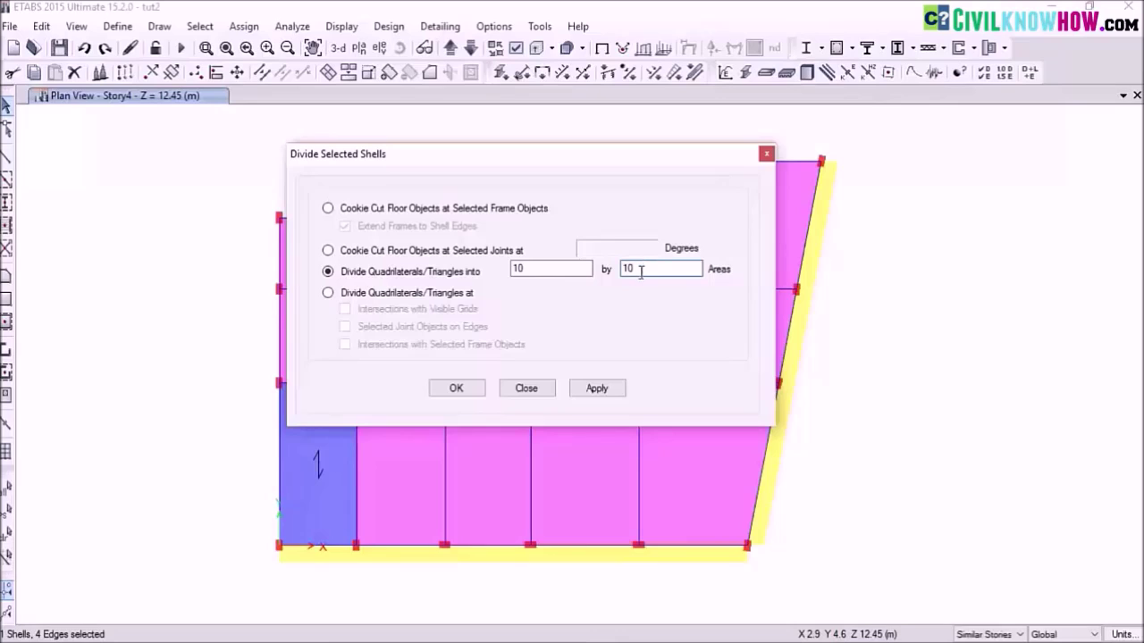
pyautogui.click(593, 388)
pyautogui.click(596, 393)
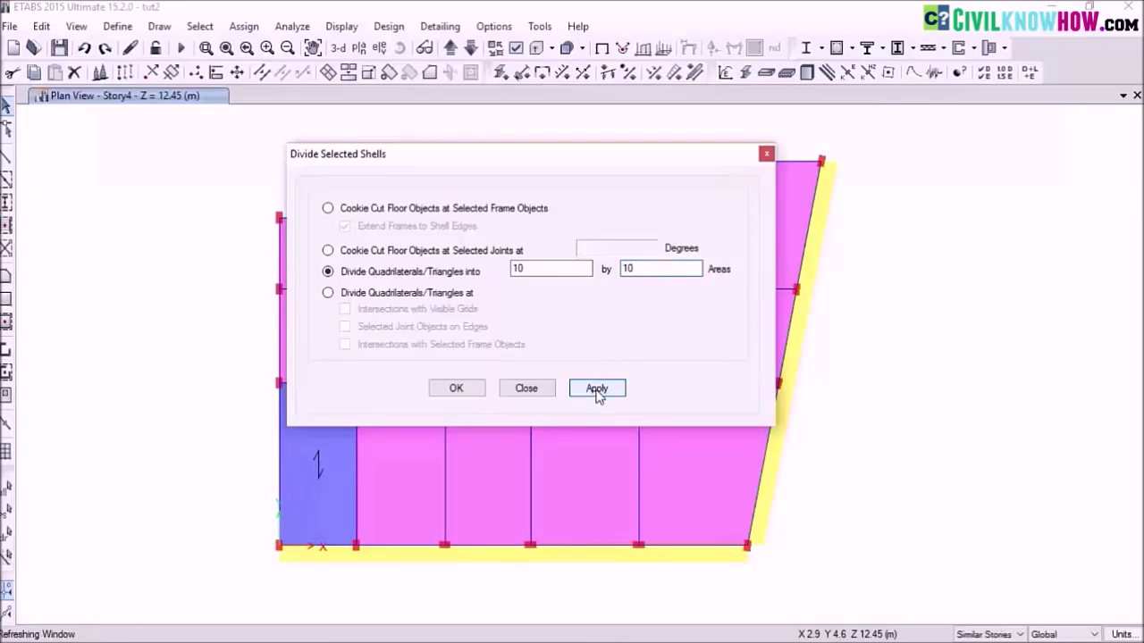
pyautogui.click(458, 389)
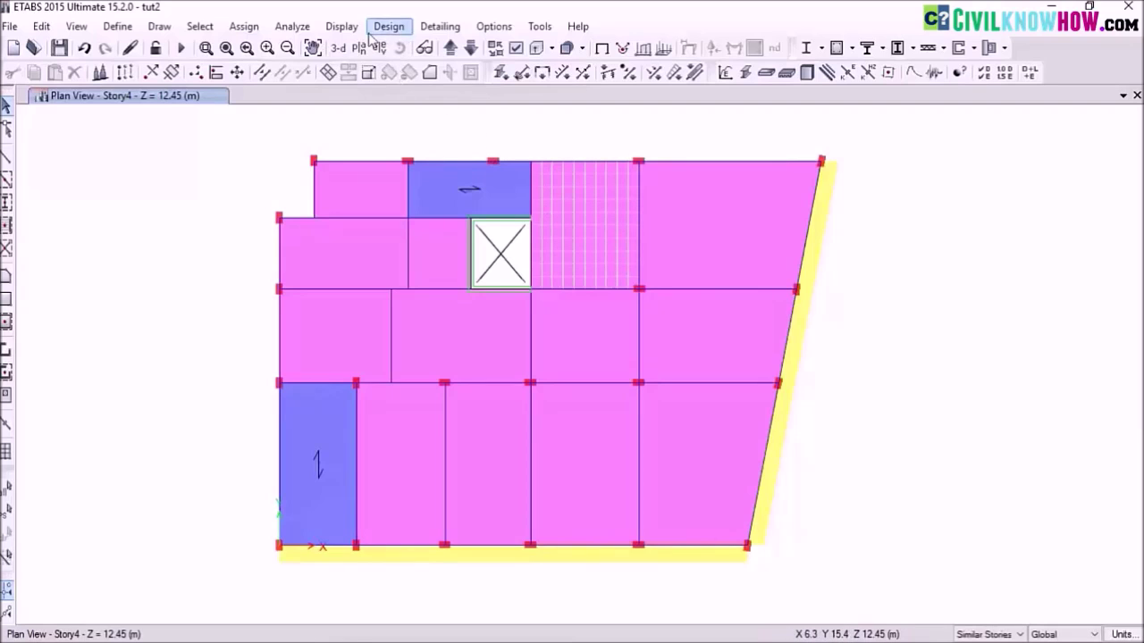
pyautogui.click(341, 25)
# Display the uniform Dead load pattern values on the Story4 slabs
pyautogui.moveTo(391, 77)
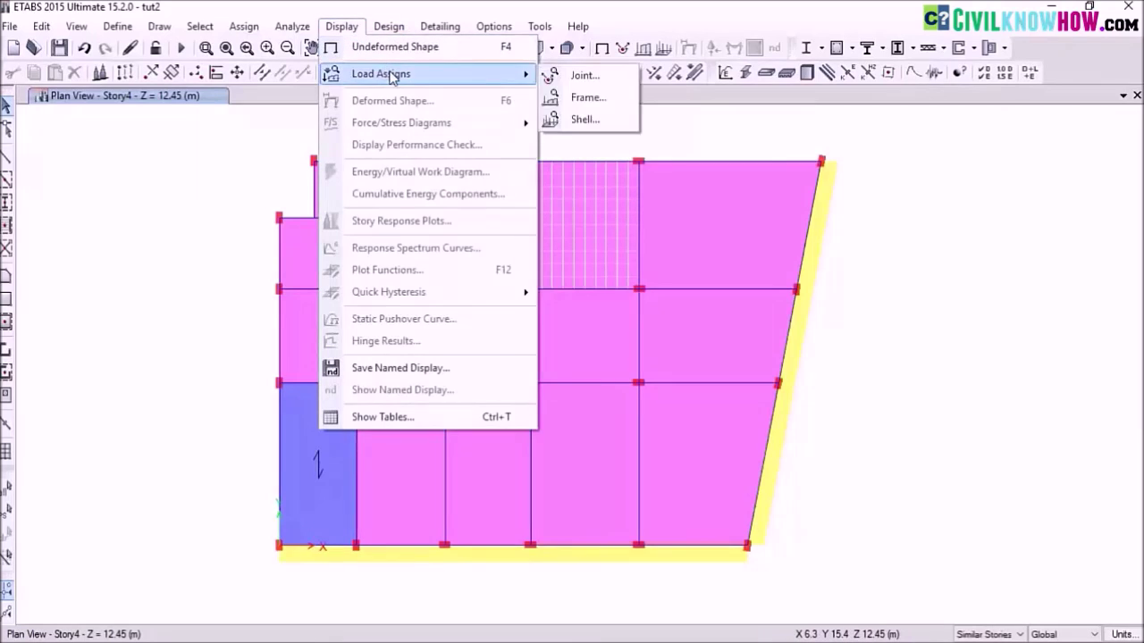
pyautogui.click(585, 119)
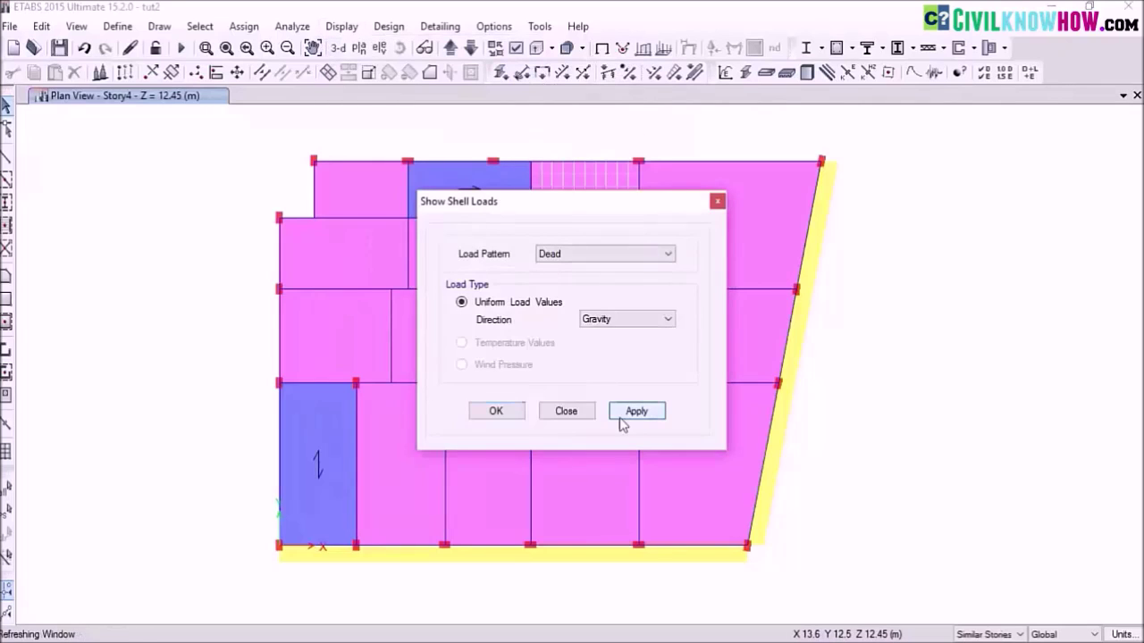
pyautogui.click(638, 411)
pyautogui.click(498, 410)
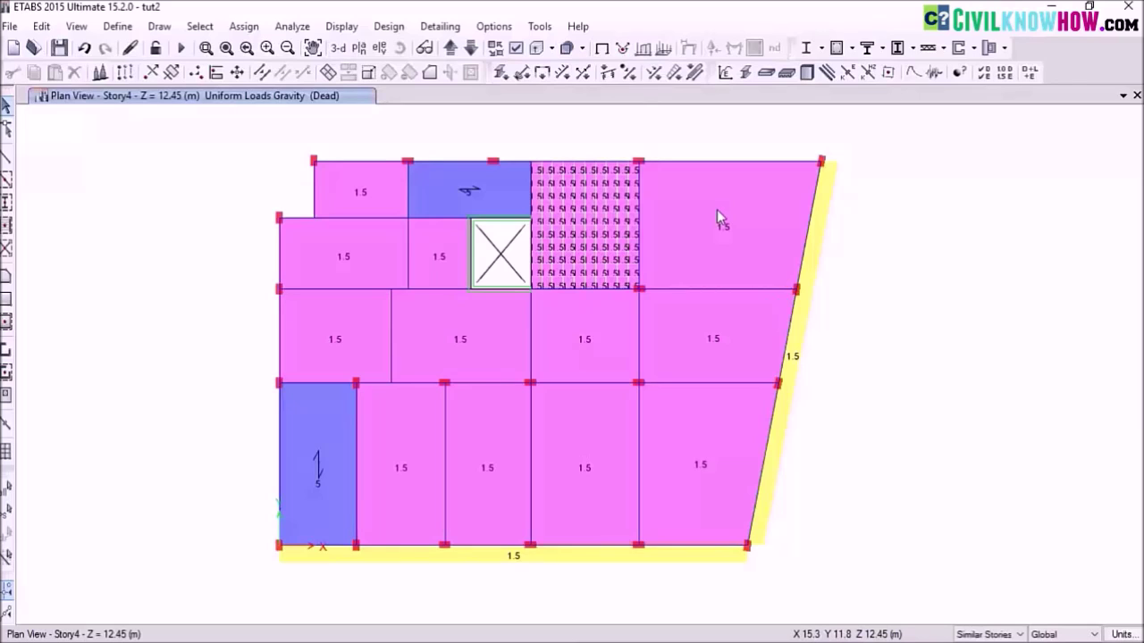
# Select only the top-right slab panel on Story4
pyautogui.click(709, 224)
pyautogui.click(684, 442)
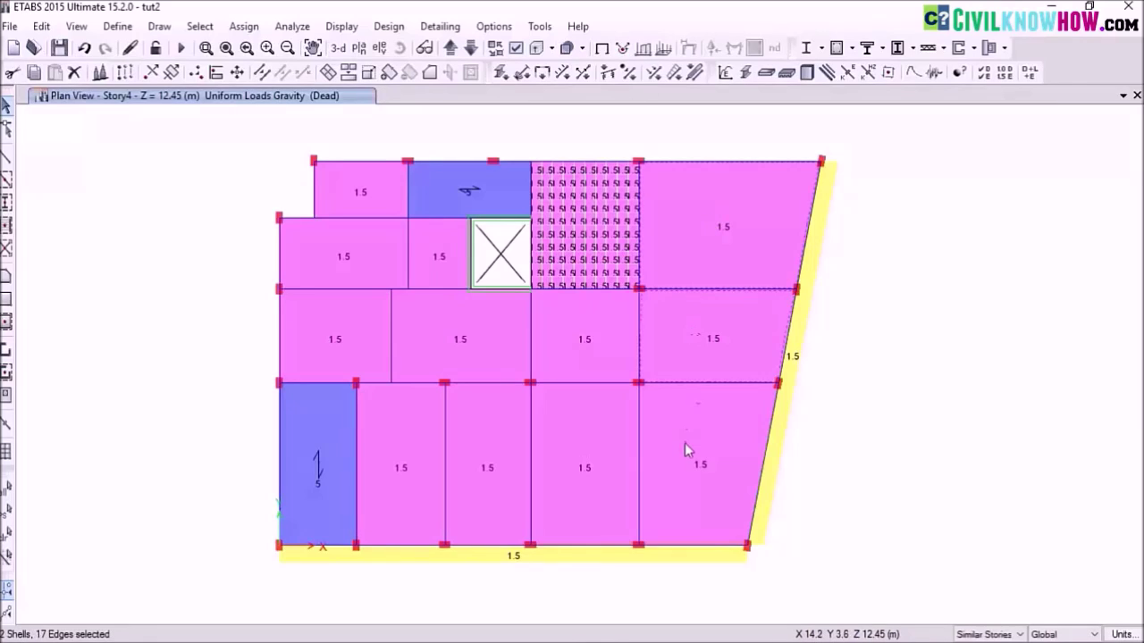
pyautogui.click(684, 442)
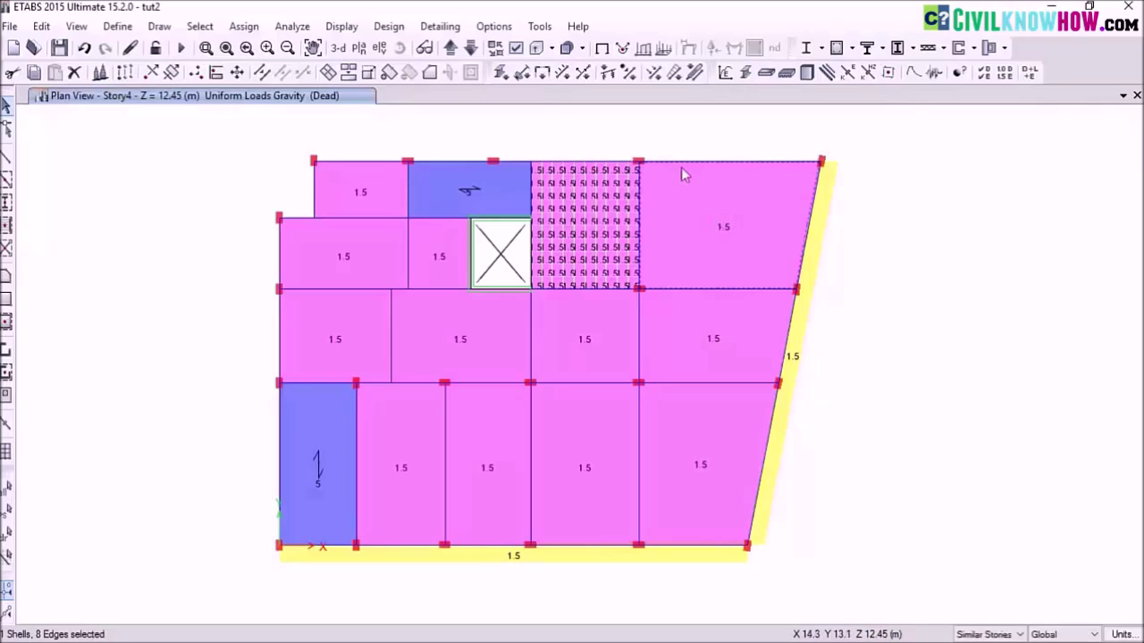
# Assign floor auto mesh options dividing the selected slab into 10 by 10 elements
pyautogui.click(243, 26)
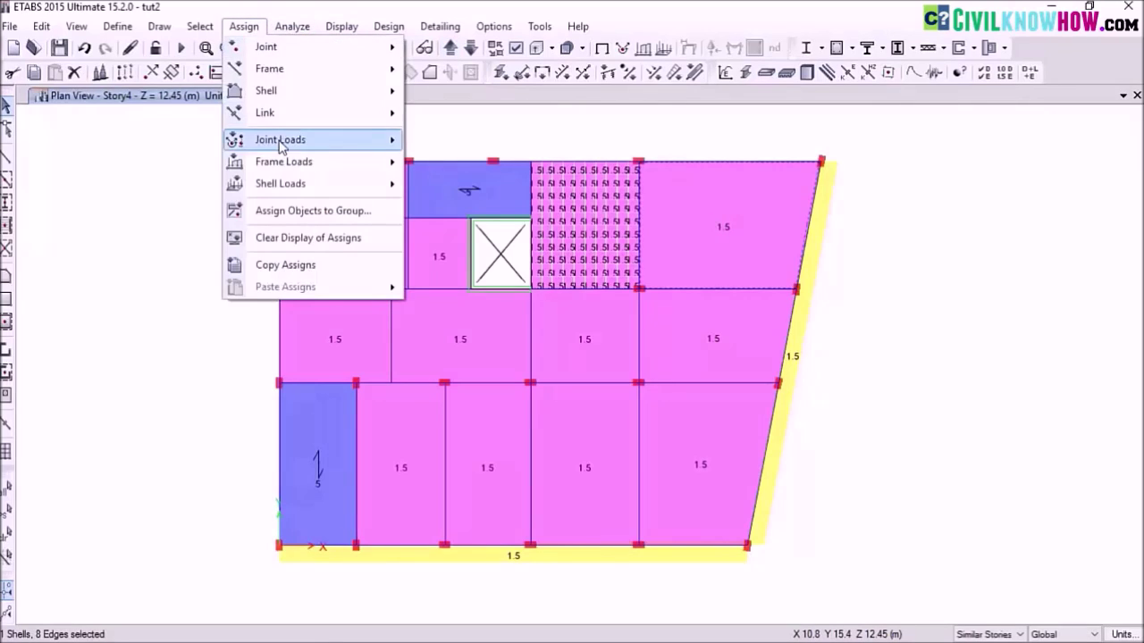
pyautogui.moveTo(268, 90)
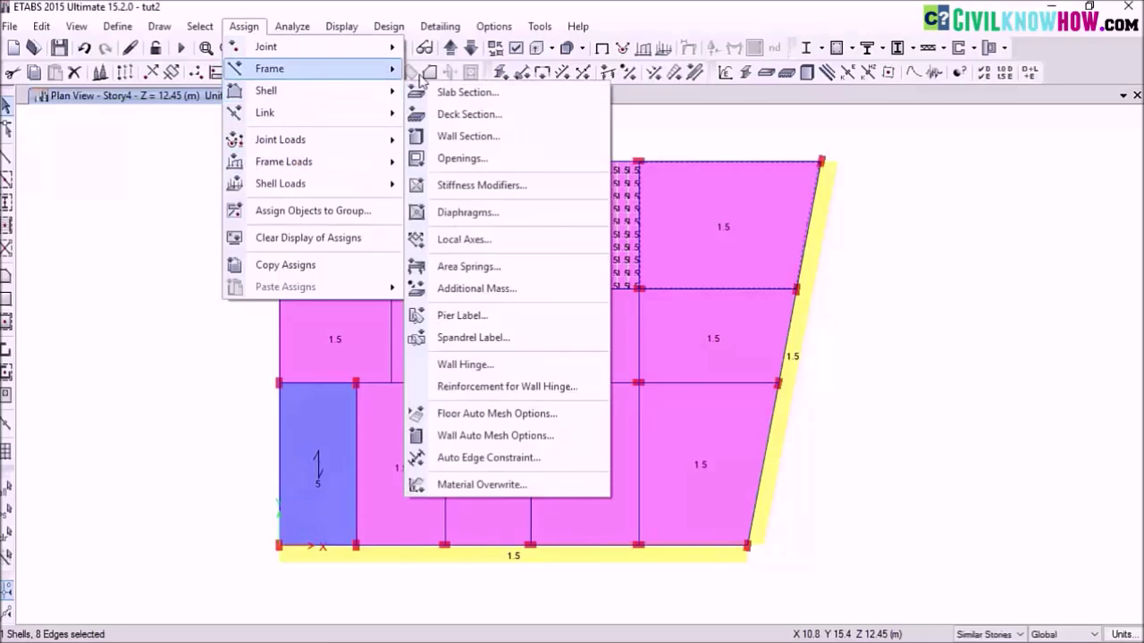
pyautogui.click(494, 417)
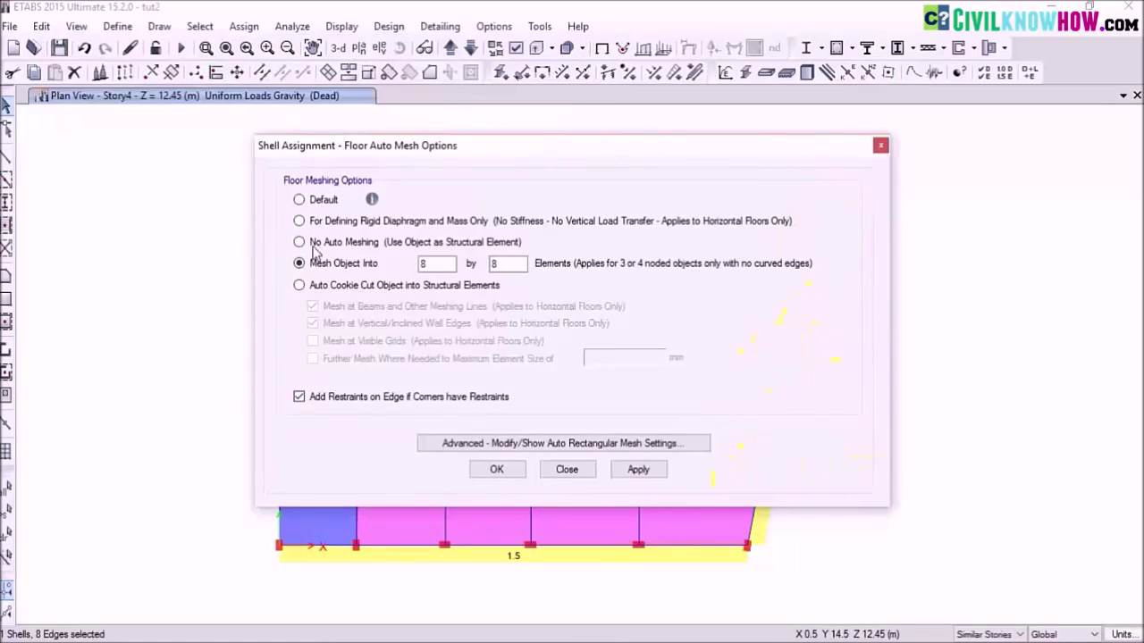
pyautogui.click(424, 265)
pyautogui.doubleClick(423, 264)
pyautogui.write('10')
pyautogui.doubleClick(502, 263)
pyautogui.write('1')
pyautogui.click(638, 469)
pyautogui.click(497, 472)
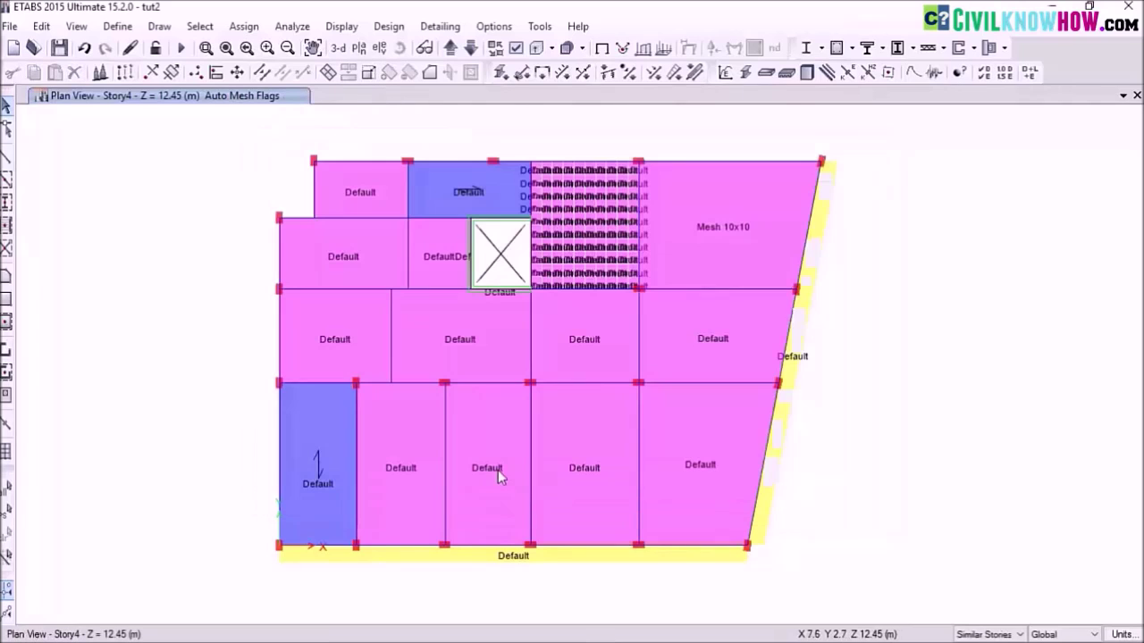